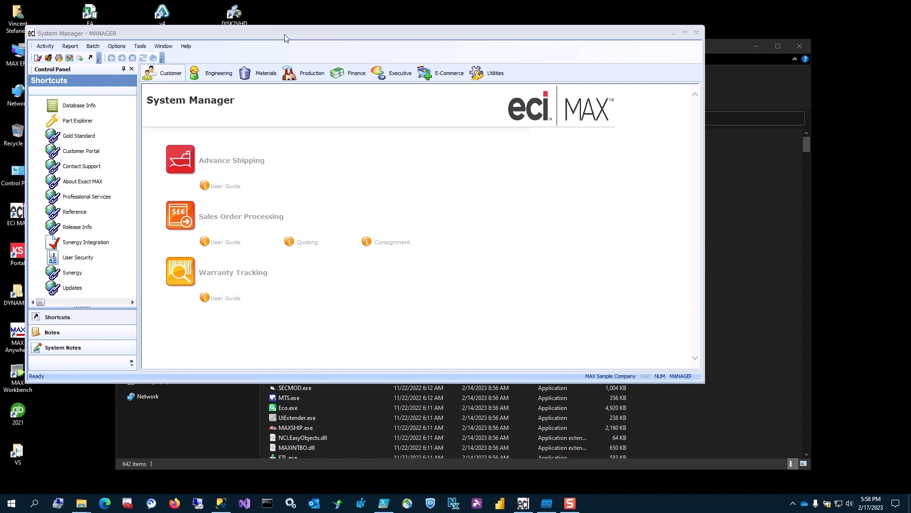
# Step: Open the Bill of Materials module from the Engineering group, view its available reports and close the module
pyautogui.moveTo(284, 34); pyautogui.dragTo(341, 51)
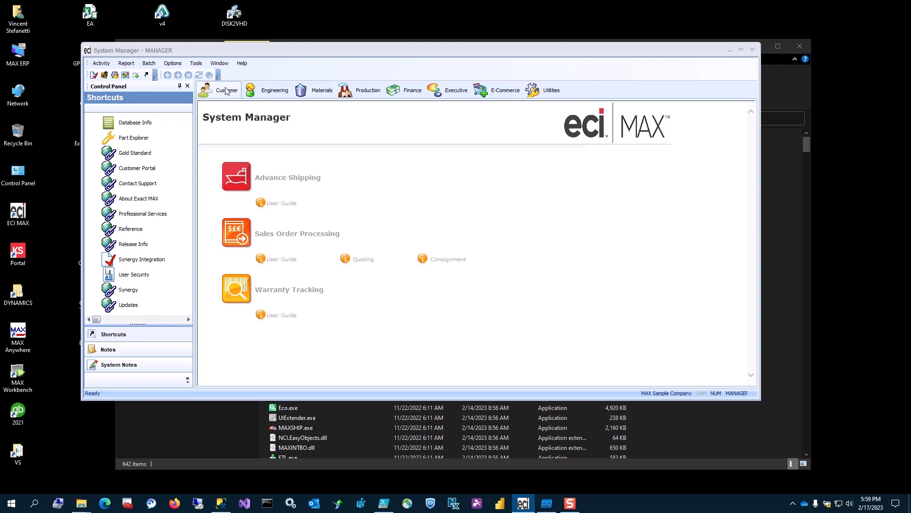
pyautogui.click(269, 94)
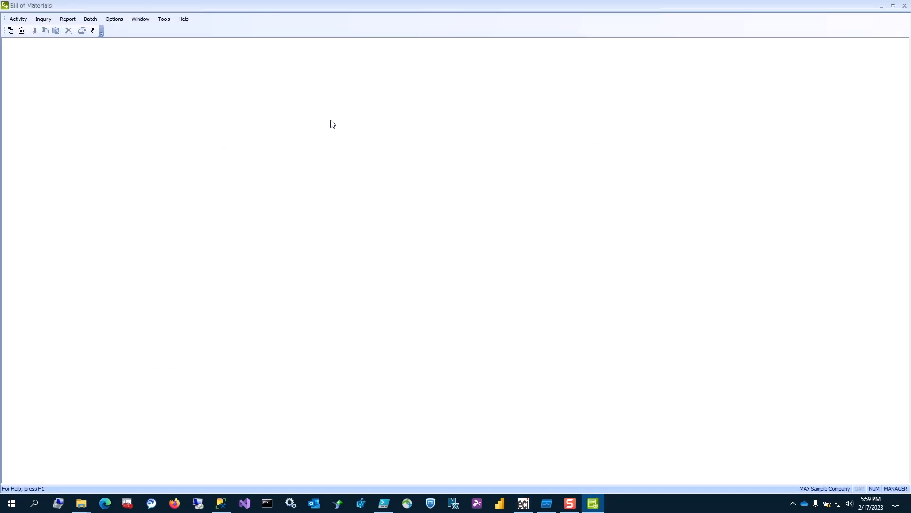
pyautogui.click(67, 19)
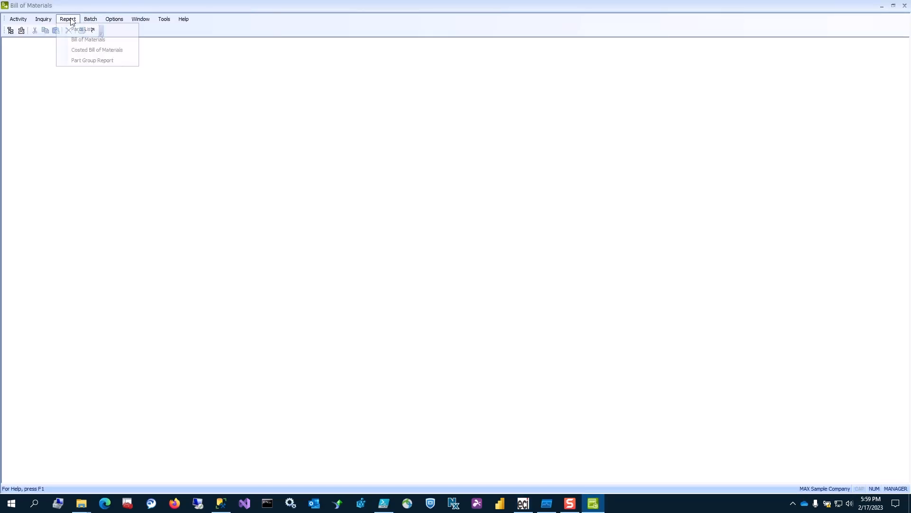
pyautogui.click(184, 53)
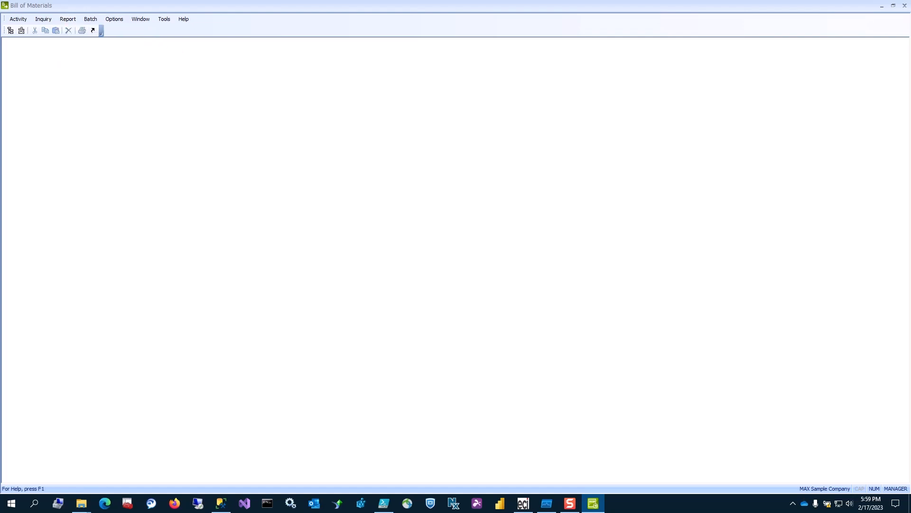
pyautogui.click(894, 6)
pyautogui.moveTo(546, 19); pyautogui.dragTo(620, 89)
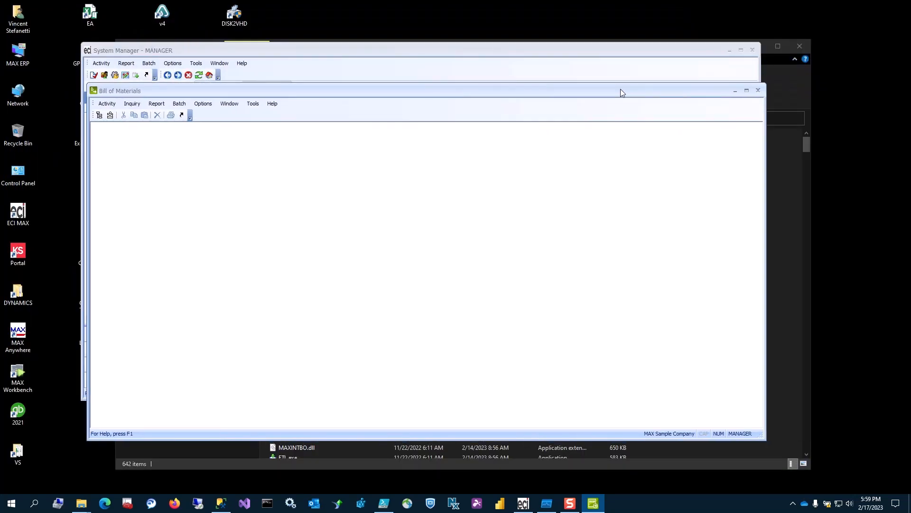
pyautogui.click(157, 104)
pyautogui.click(250, 170)
pyautogui.click(758, 90)
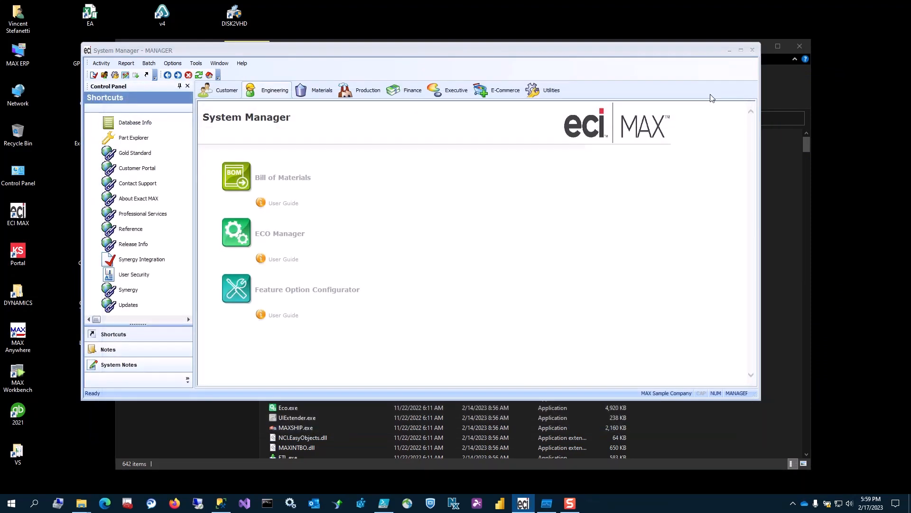
pyautogui.moveTo(604, 49); pyautogui.dragTo(616, 29)
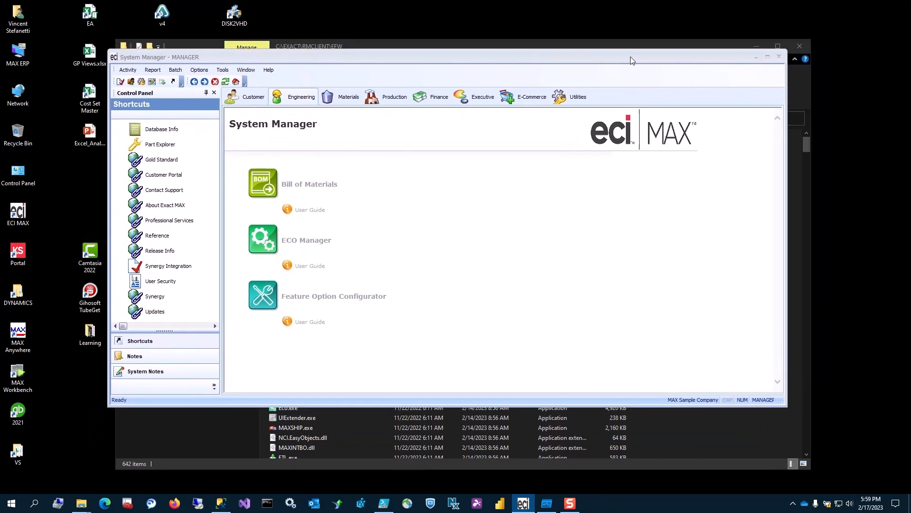
pyautogui.moveTo(771, 379); pyautogui.dragTo(738, 346)
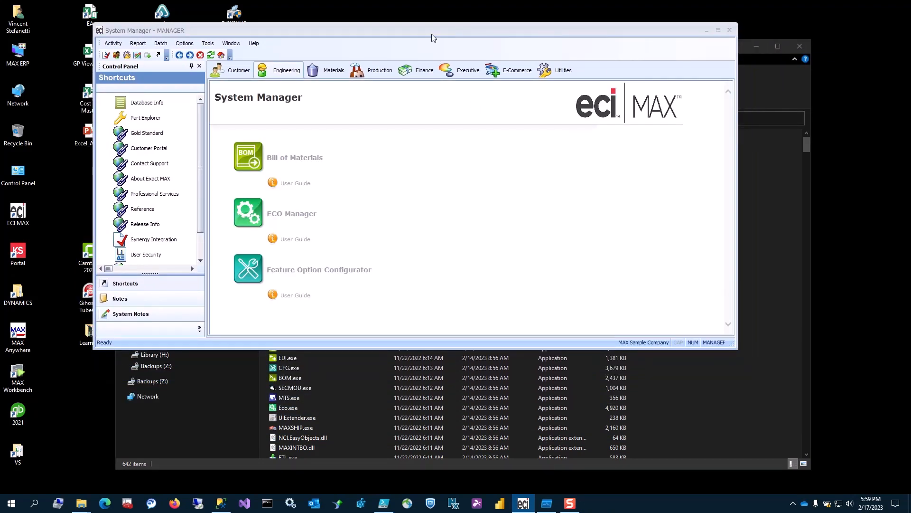
pyautogui.moveTo(432, 34); pyautogui.dragTo(432, 44)
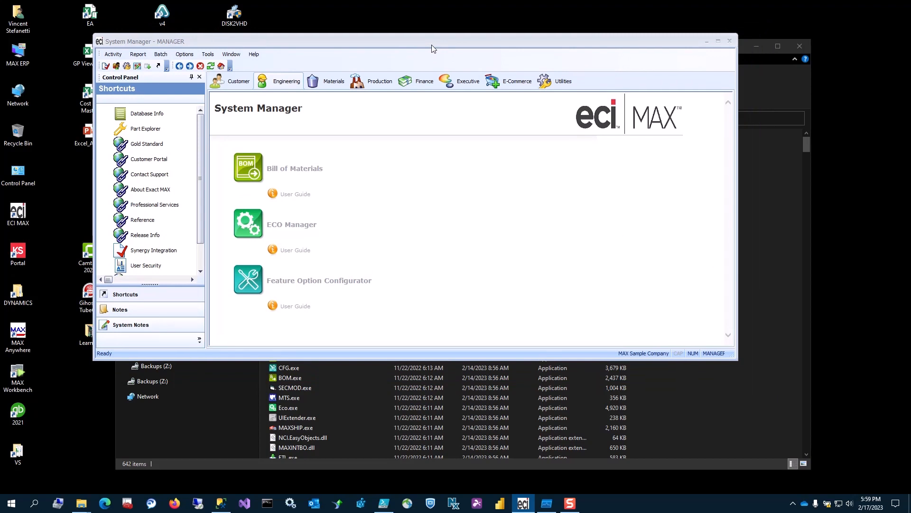
pyautogui.click(111, 55)
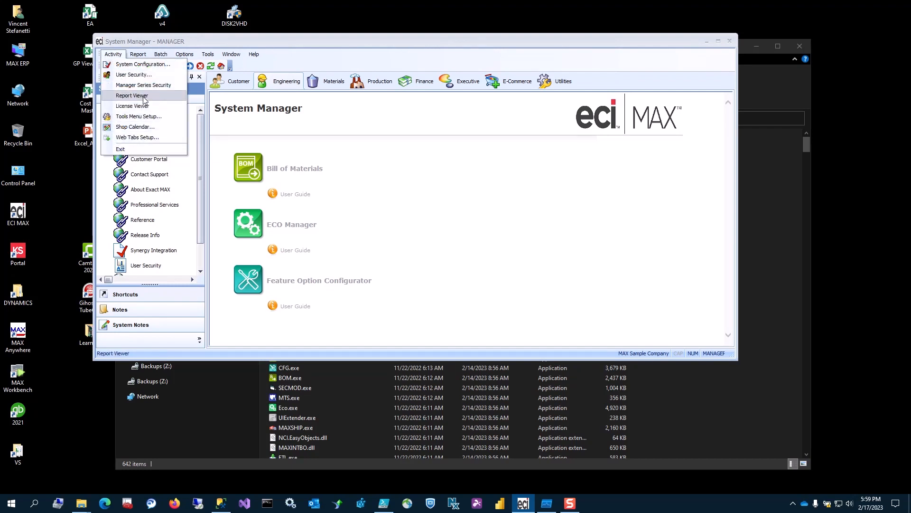
pyautogui.click(528, 44)
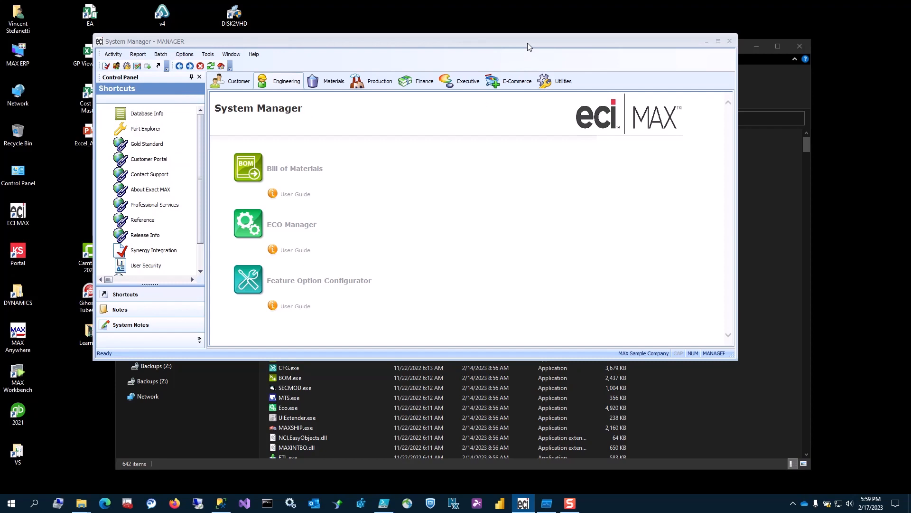
pyautogui.moveTo(528, 43); pyautogui.dragTo(543, 96)
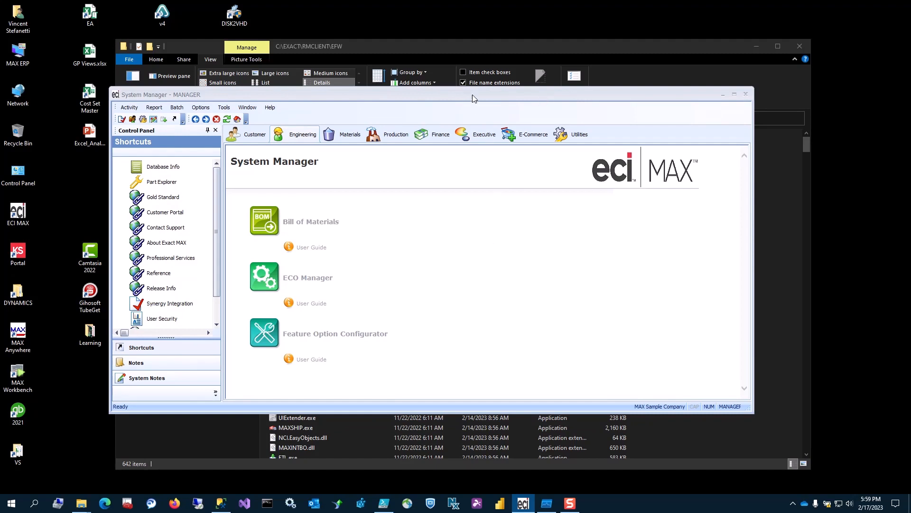
pyautogui.moveTo(472, 95); pyautogui.dragTo(446, 95)
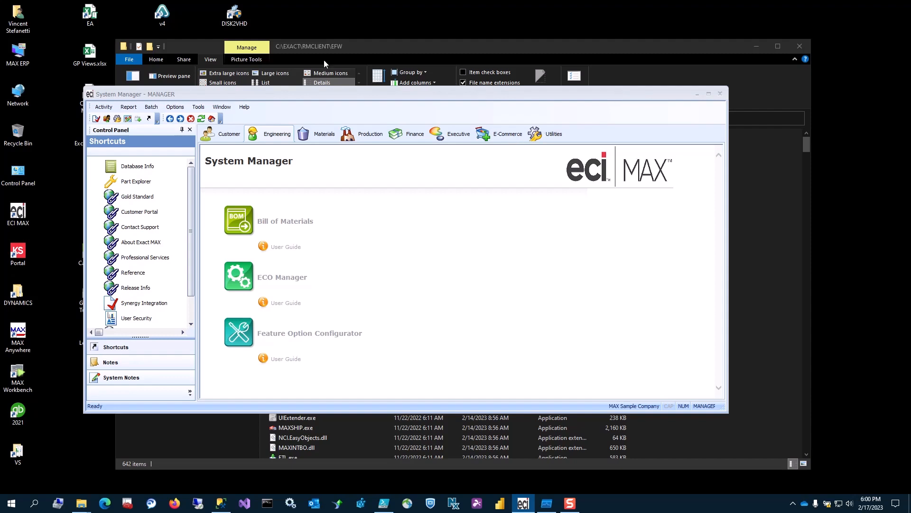
# Step: Switch to File Explorer, browse to D:\eciShared\RMServer\NET\UPDATES\CustomReports and select invland1.rpt
pyautogui.click(339, 49)
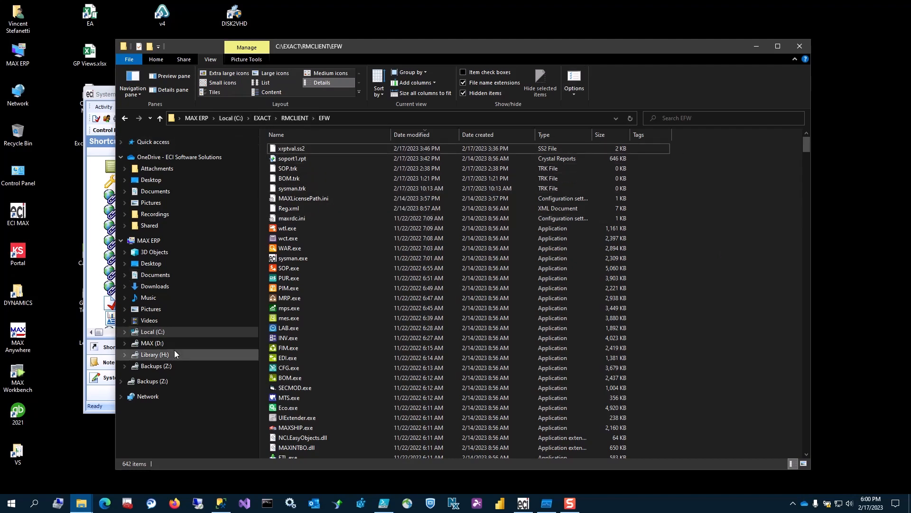
pyautogui.click(151, 344)
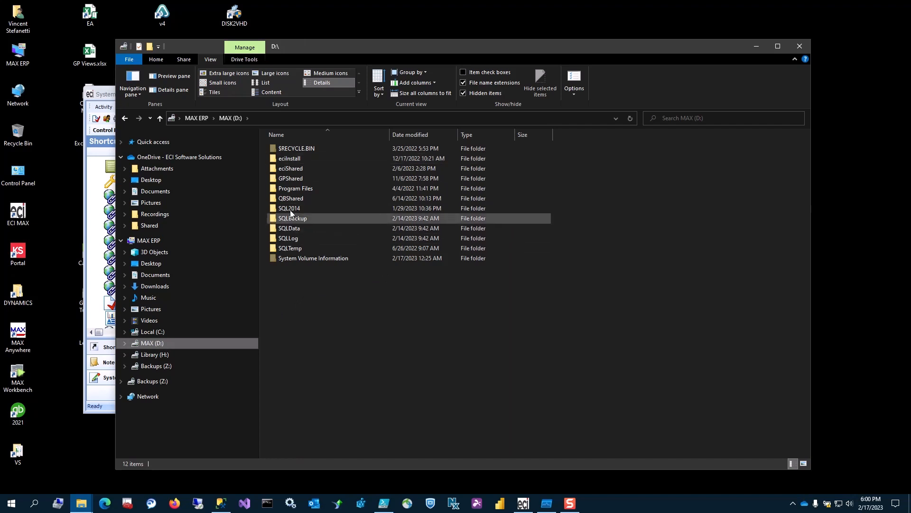
pyautogui.click(291, 171)
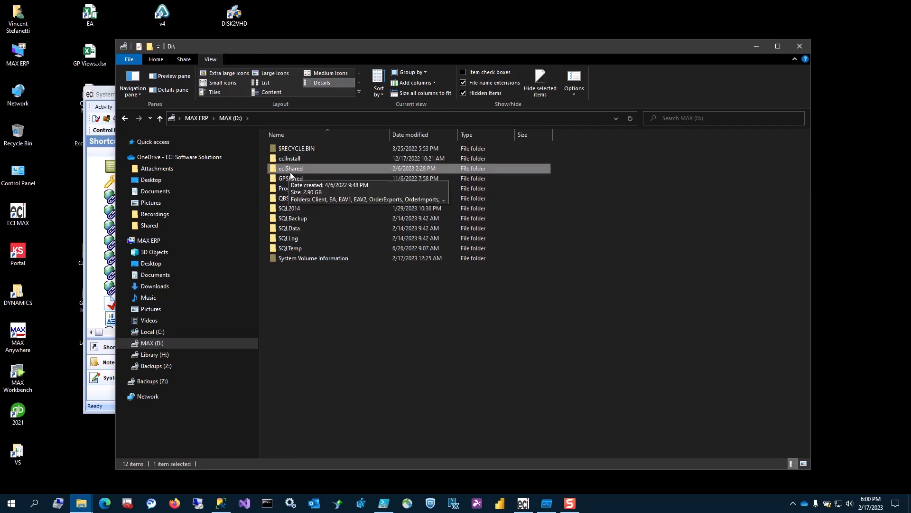
pyautogui.doubleClick(291, 169)
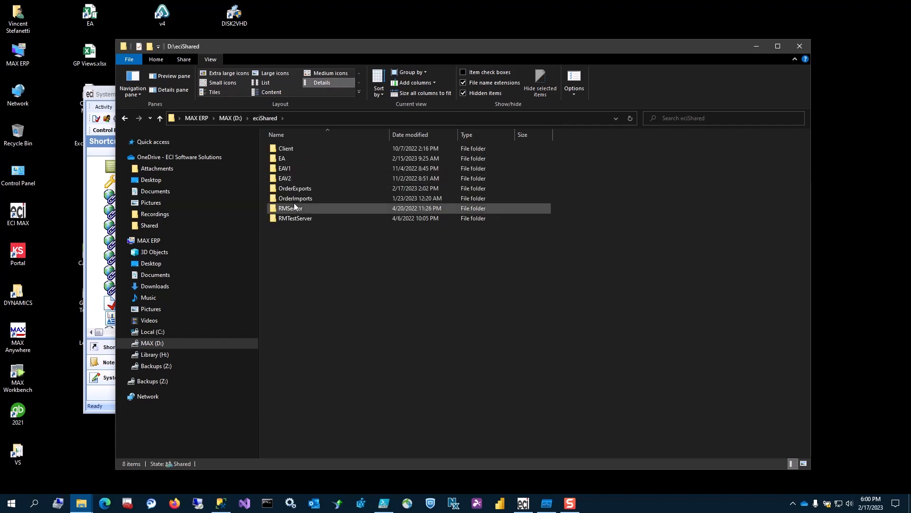
pyautogui.doubleClick(291, 208)
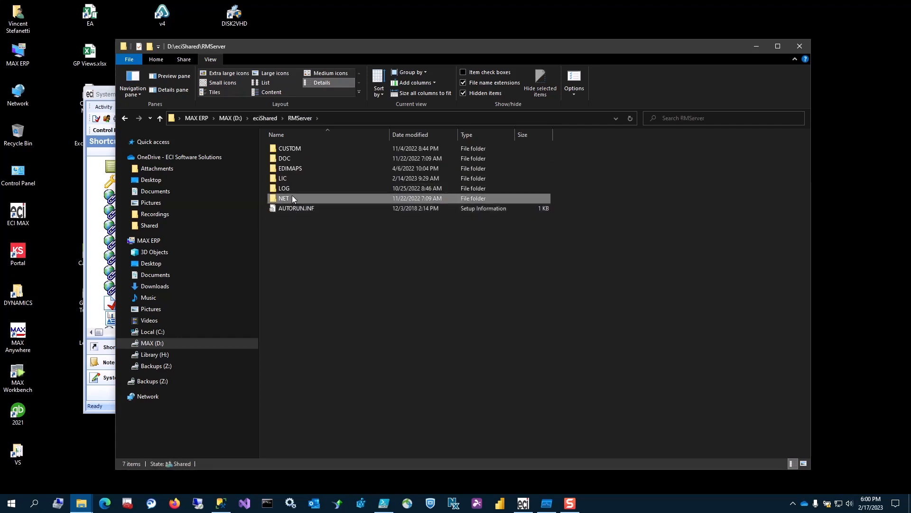
pyautogui.doubleClick(292, 195)
pyautogui.doubleClick(299, 209)
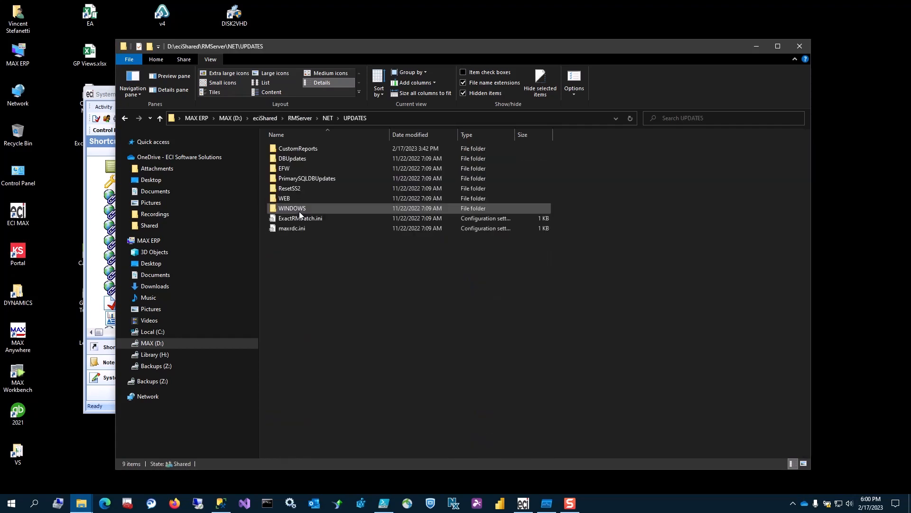
pyautogui.doubleClick(301, 150)
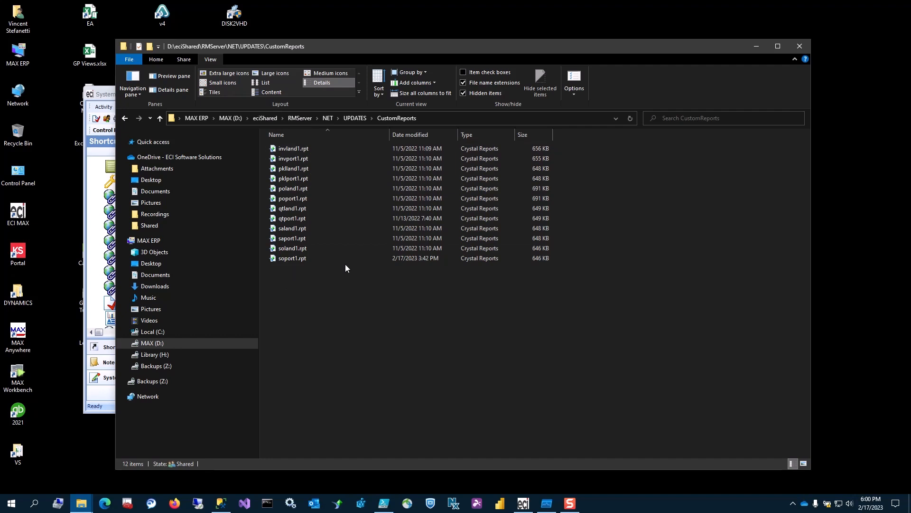
pyautogui.click(288, 152)
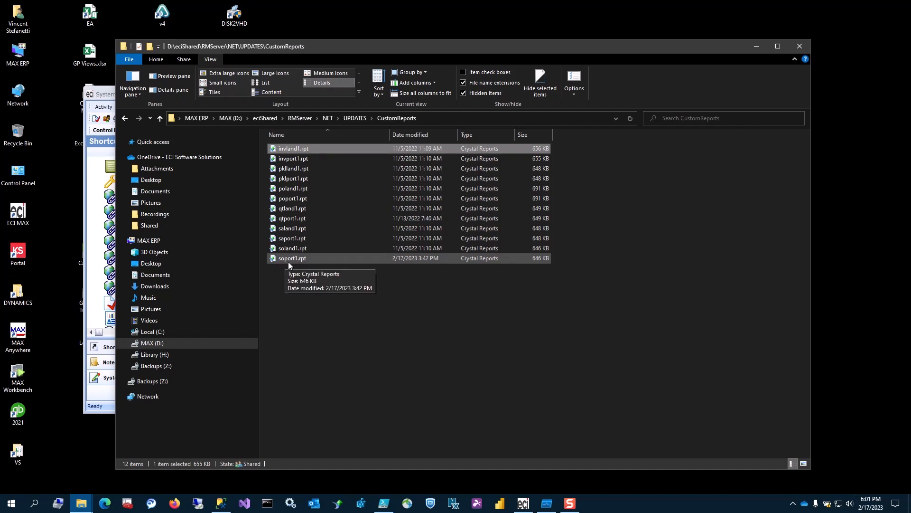
# Step: Switch back to System Manager and open the Print Sales Orders report settings in the Sales Order Processing module
pyautogui.click(106, 94)
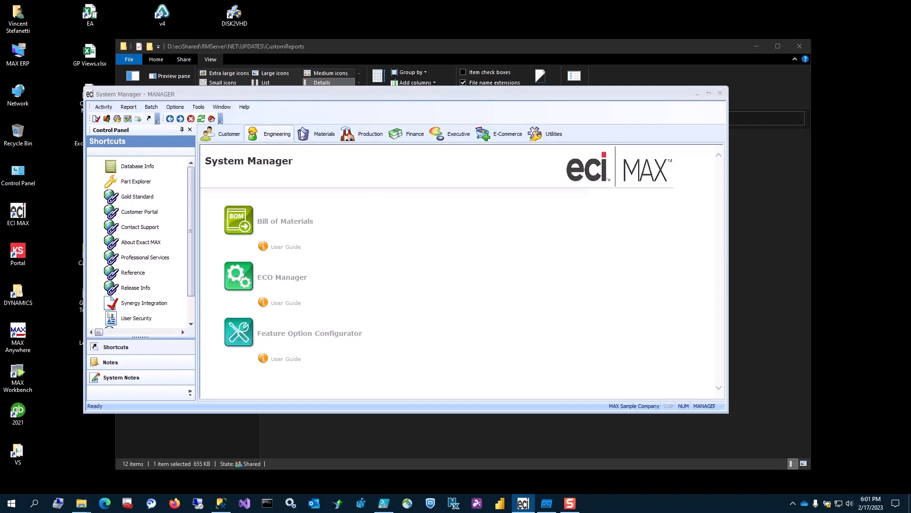
pyautogui.click(227, 136)
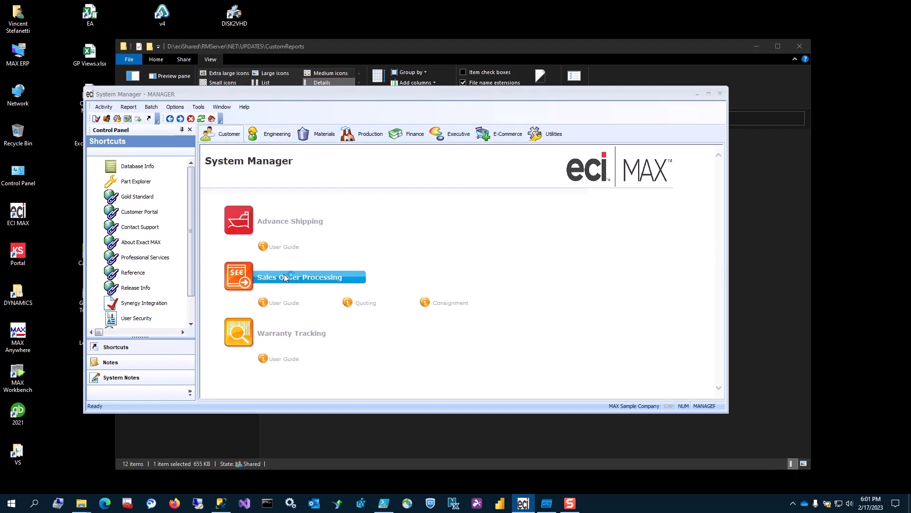
pyautogui.click(284, 276)
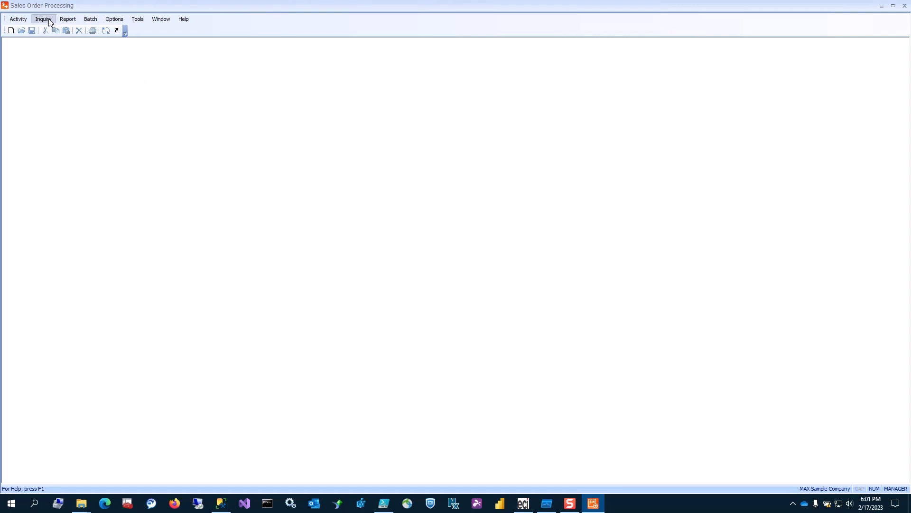
pyautogui.click(18, 19)
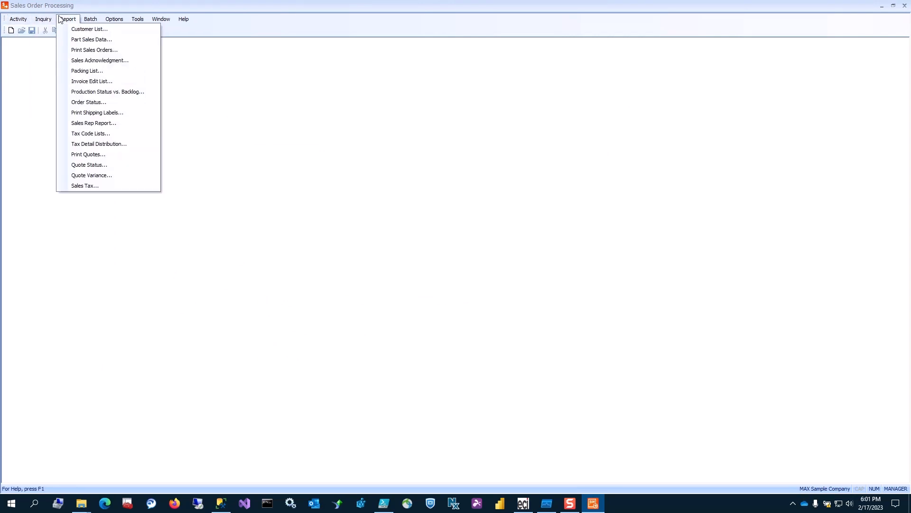
pyautogui.click(86, 50)
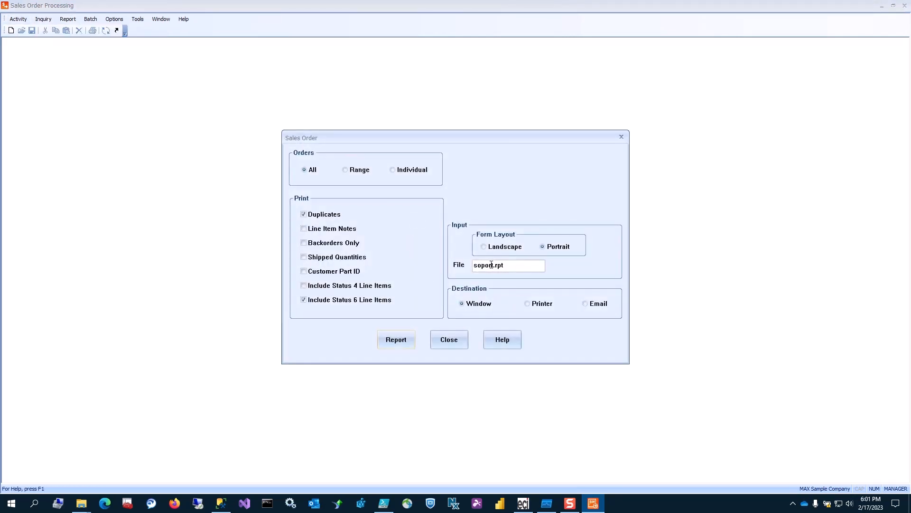
# Step: Enter soport1.rpt as the portrait sales order report file and change the form layout to Landscape
pyautogui.click(493, 267)
pyautogui.write('1')
pyautogui.click(533, 268)
pyautogui.click(504, 250)
pyautogui.click(562, 249)
pyautogui.click(508, 247)
# Step: Try a 1 suffix on the landscape report file name, remove it again and close the Sales Order dialog
pyautogui.click(495, 264)
pyautogui.press('Delete')
pyautogui.click(527, 268)
pyautogui.click(495, 266)
pyautogui.write('1')
pyautogui.moveTo(511, 265); pyautogui.dragTo(378, 276)
pyautogui.click(496, 267)
pyautogui.press('Delete')
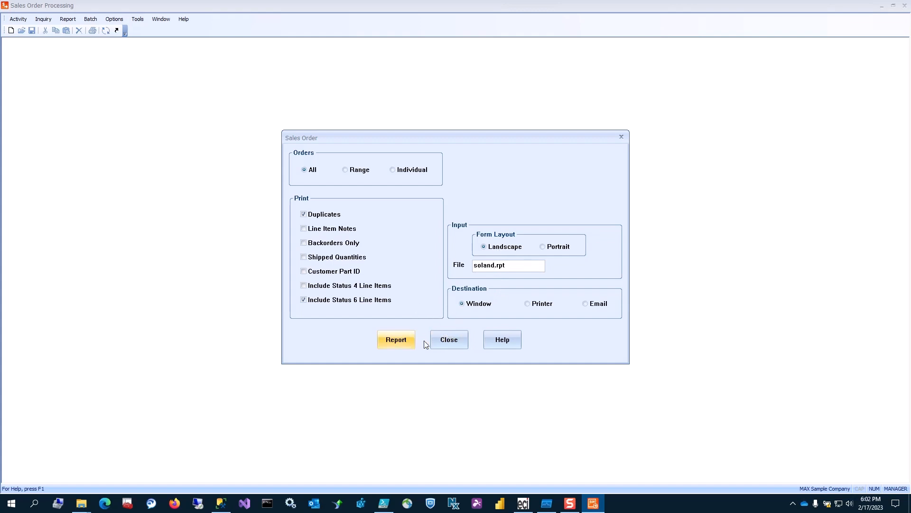
pyautogui.click(448, 340)
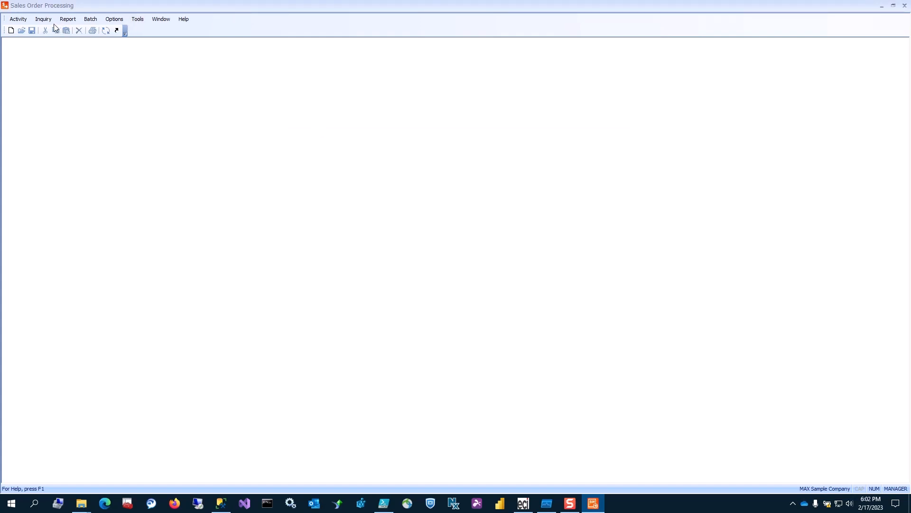
# Step: Reopen the Print Sales Orders settings to check the retained layout and file name, and close Sales Order Processing
pyautogui.click(68, 21)
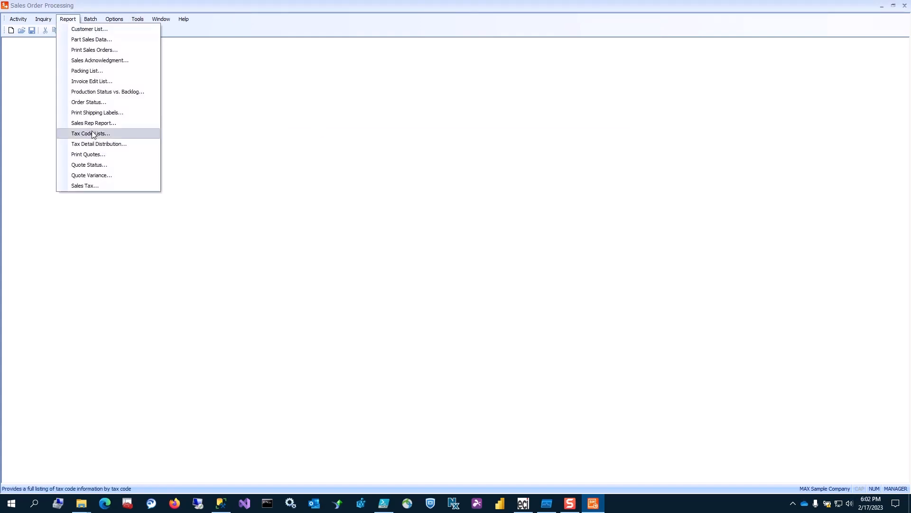
pyautogui.click(92, 51)
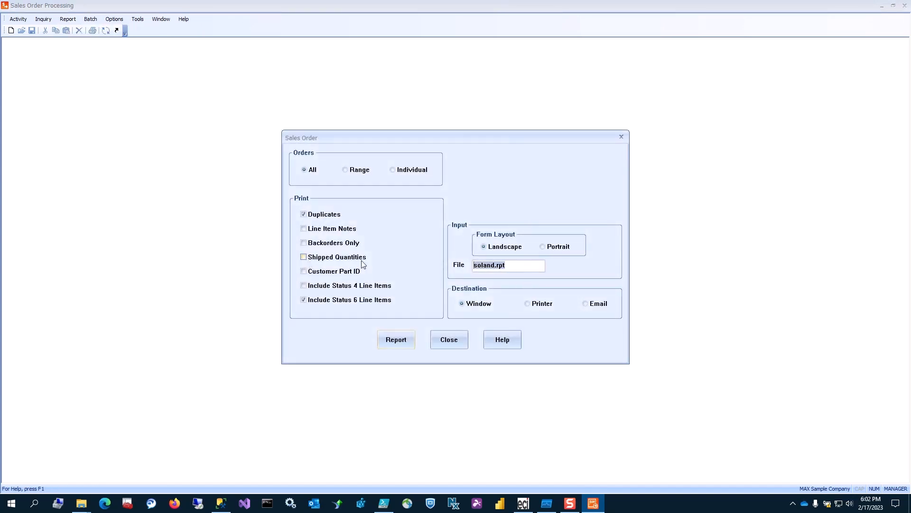
pyautogui.click(449, 344)
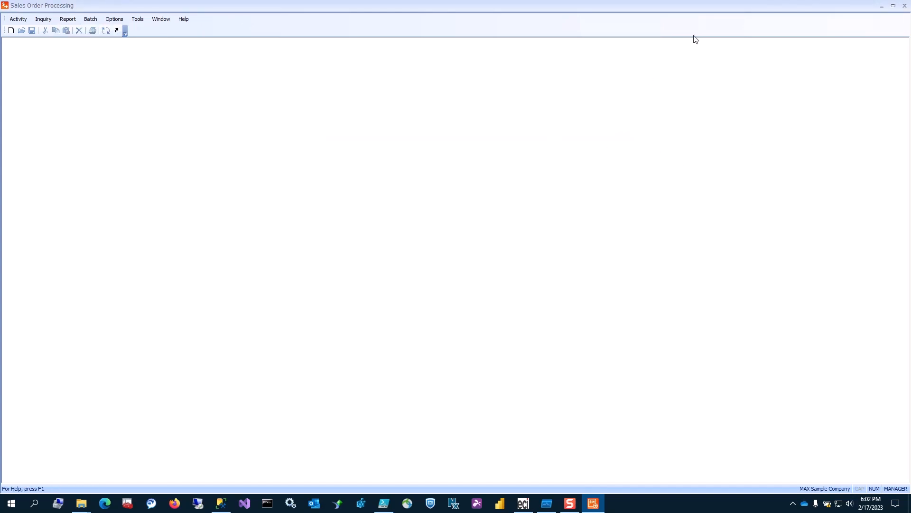
pyautogui.click(905, 6)
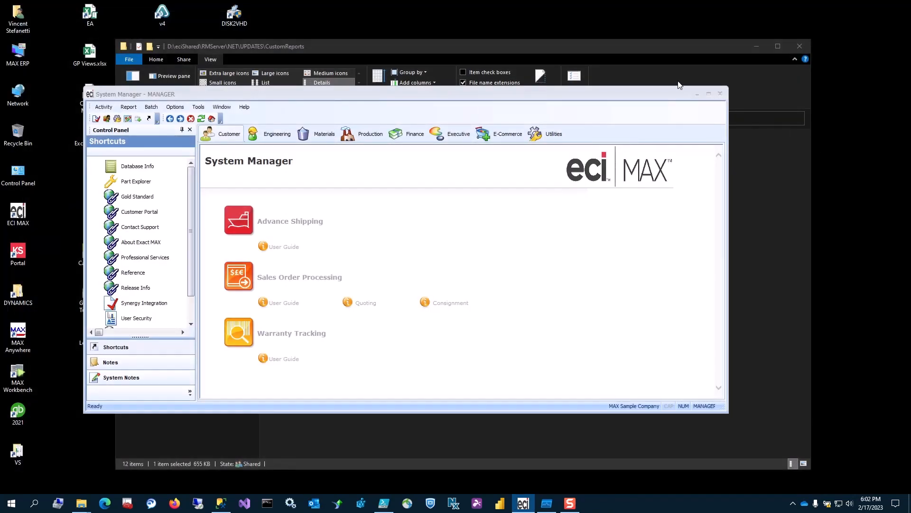
# Step: Open soport1.rpt from the CustomReports folder in SAP Crystal Reports, dismissing the saved-data notice, and minimize the report designer
pyautogui.click(659, 48)
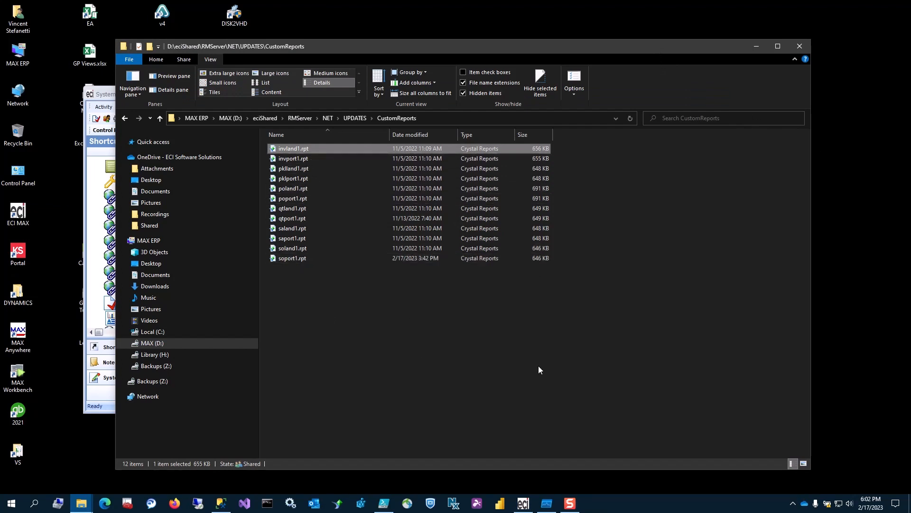
pyautogui.doubleClick(306, 260)
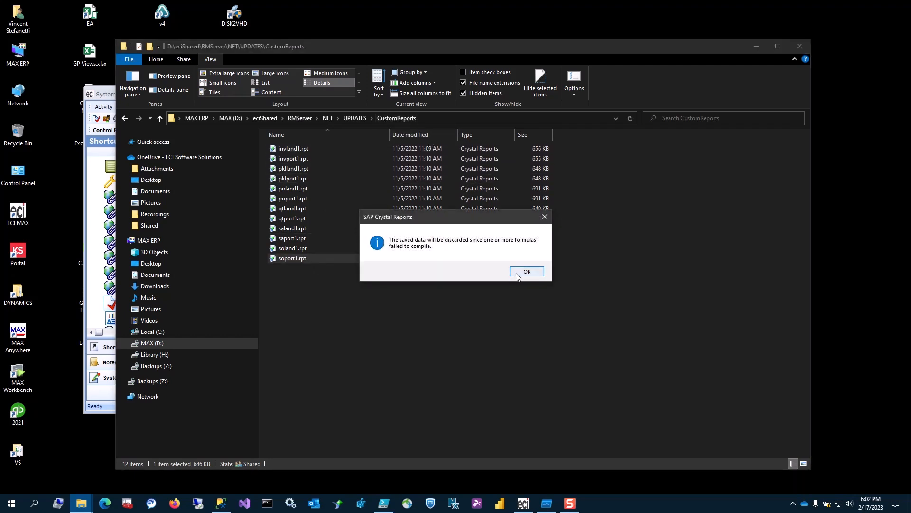
pyautogui.click(522, 271)
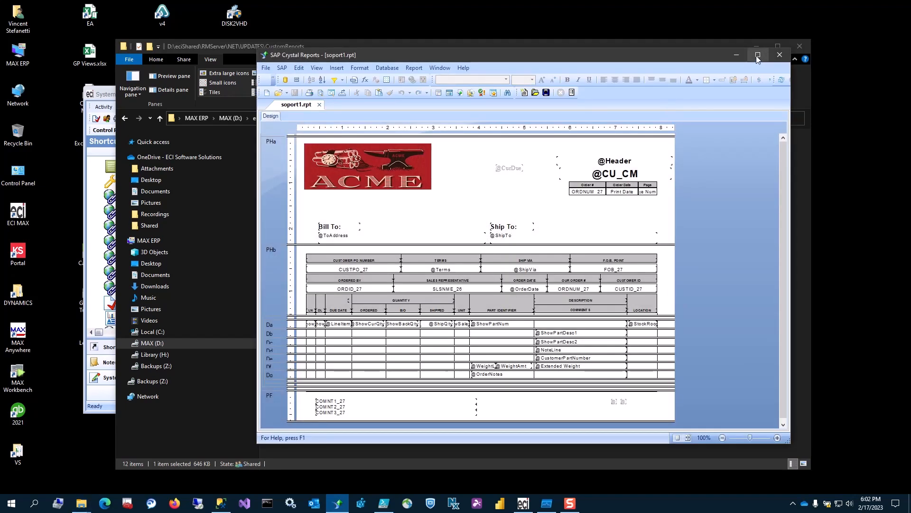
pyautogui.click(737, 55)
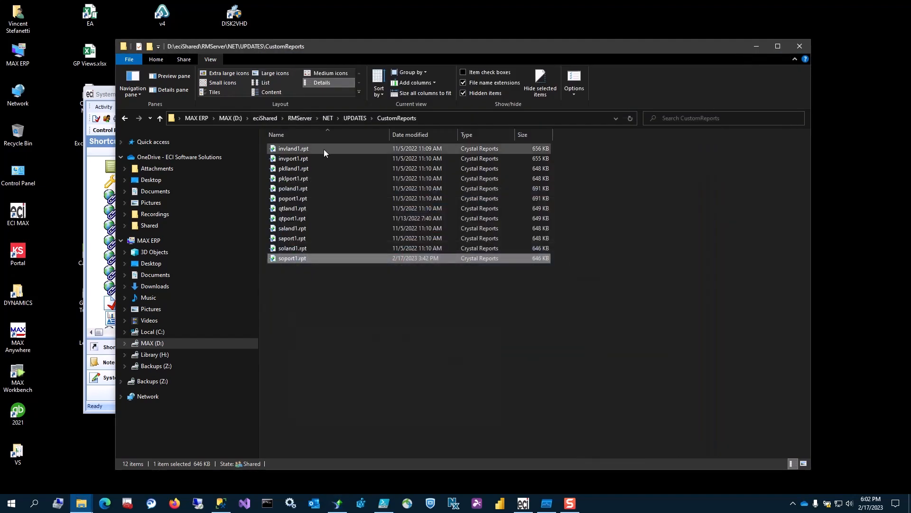
# Step: Locate the local copy of soport1.rpt in C:\EXACT\RMCLIENT\EFW, check its file dates and minimize the folder window
pyautogui.click(158, 332)
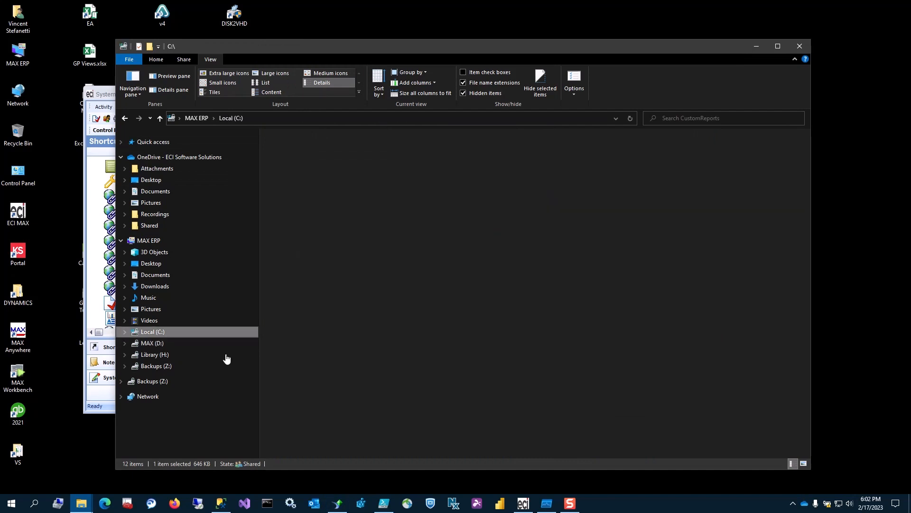
pyautogui.click(290, 208)
pyautogui.doubleClick(289, 208)
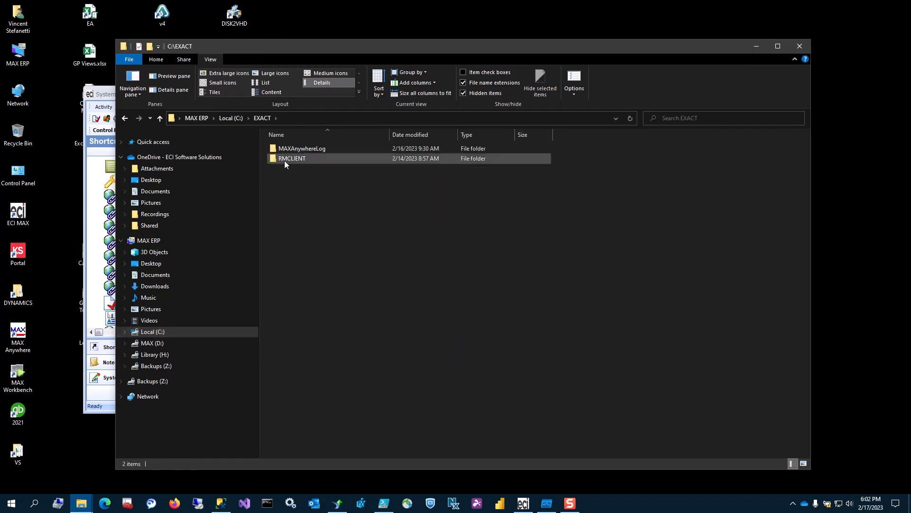
pyautogui.doubleClick(285, 157)
pyautogui.doubleClick(290, 149)
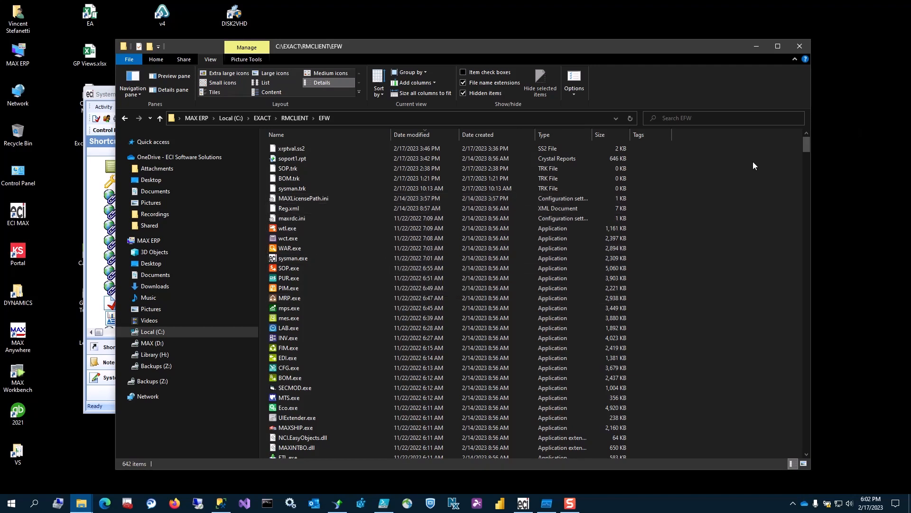
pyautogui.click(297, 160)
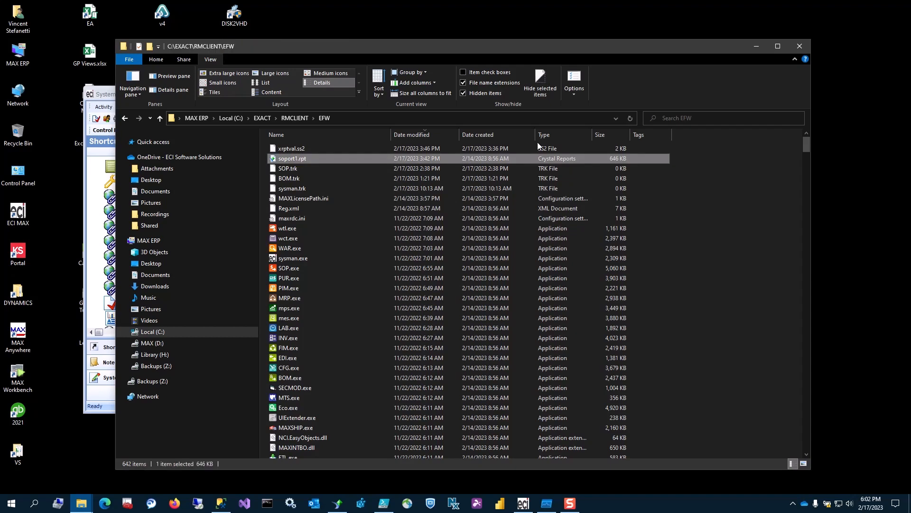
pyautogui.click(756, 47)
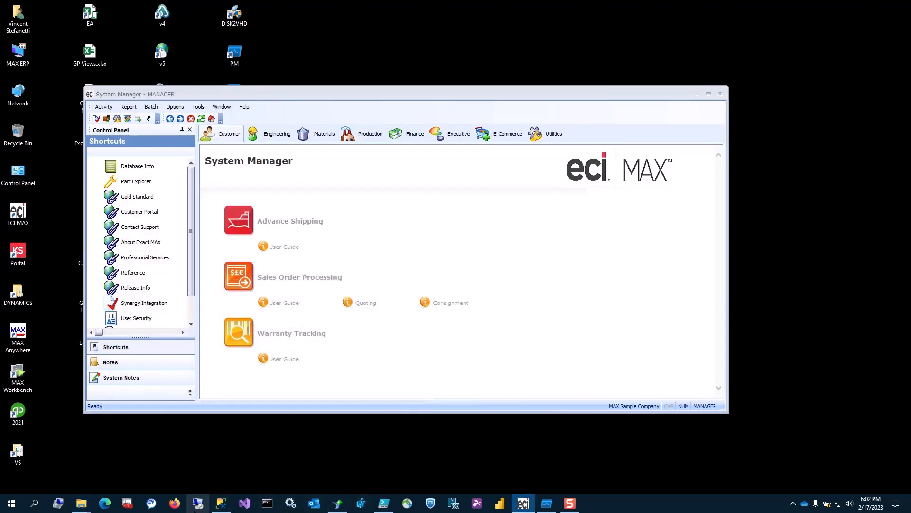
# Step: Launch BulkFileChanger.exe from the OneDrive Shared\Installer\Tools folder and move its window clear of the desktop edge
pyautogui.moveTo(81, 504)
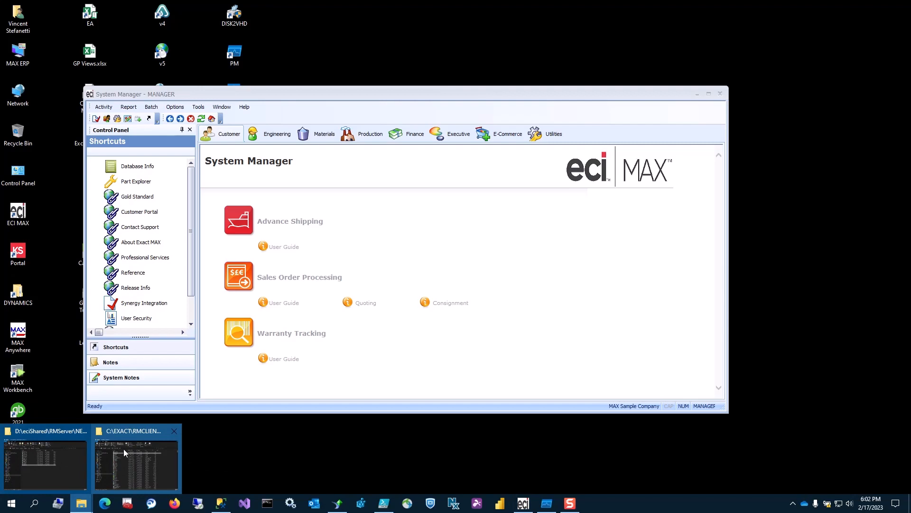
pyautogui.moveTo(68, 456)
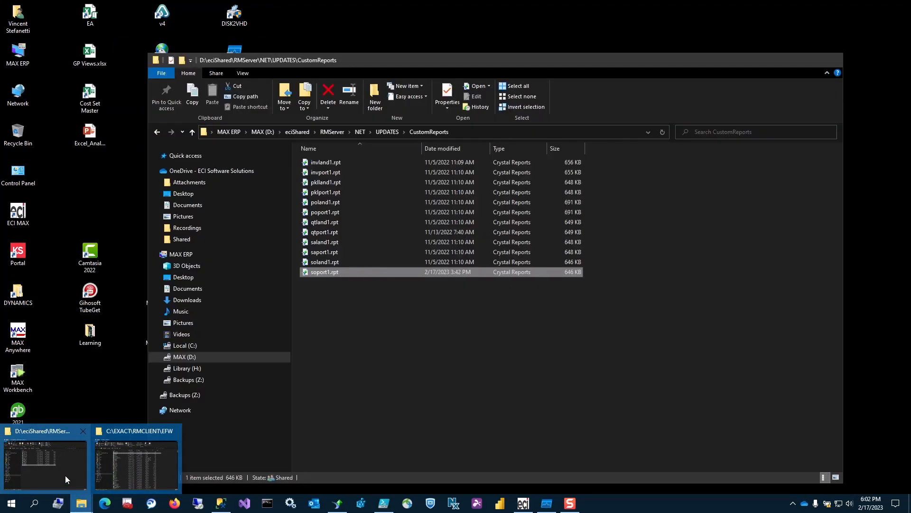
pyautogui.click(65, 475)
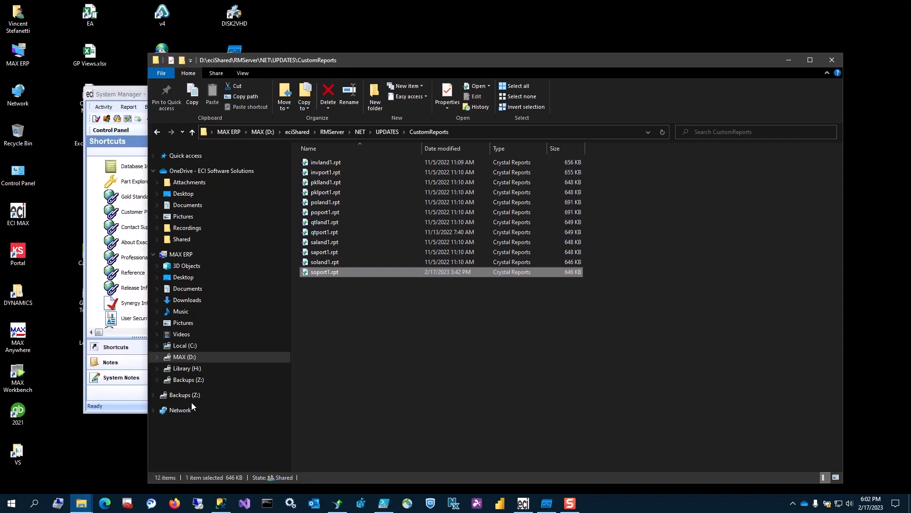
pyautogui.click(186, 368)
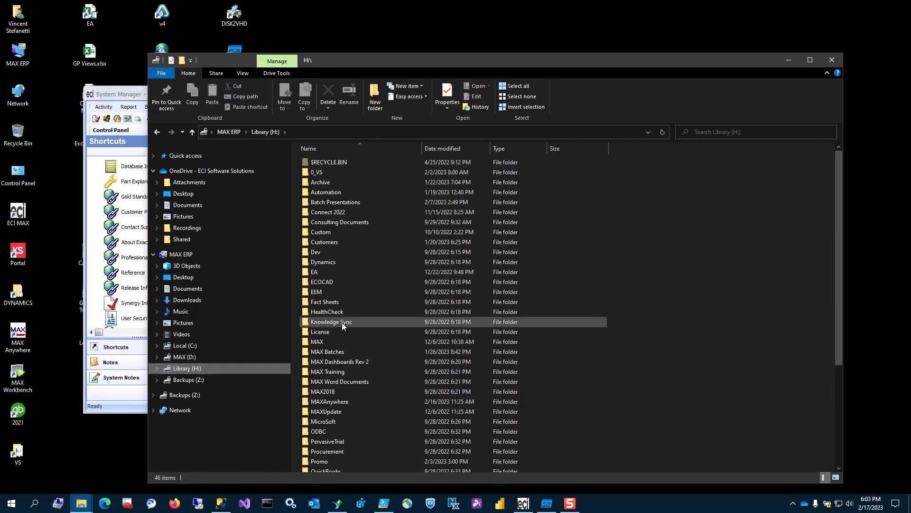
pyautogui.scroll(-2, 337, 300)
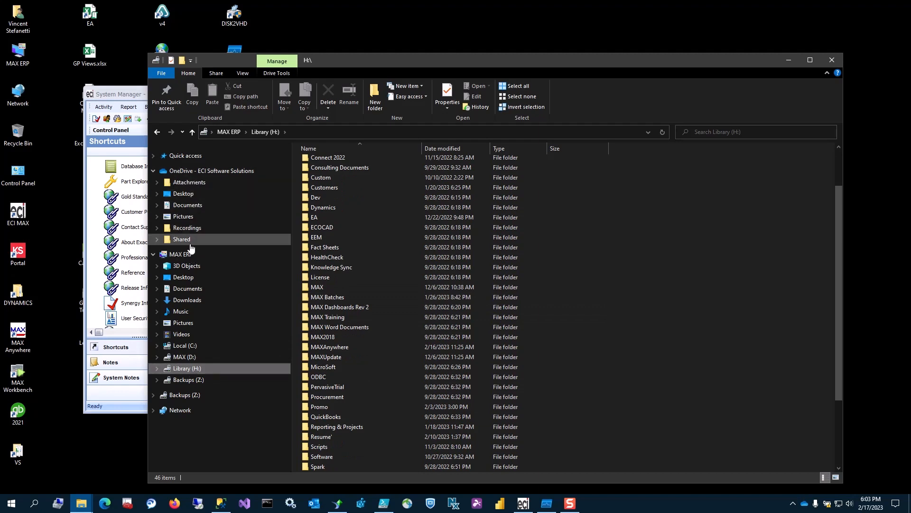
pyautogui.click(284, 242)
pyautogui.doubleClick(329, 163)
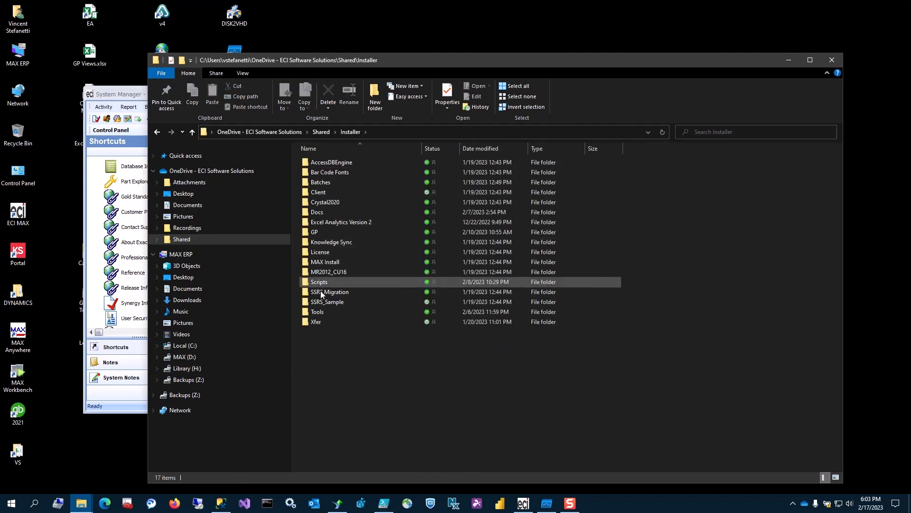
pyautogui.doubleClick(320, 312)
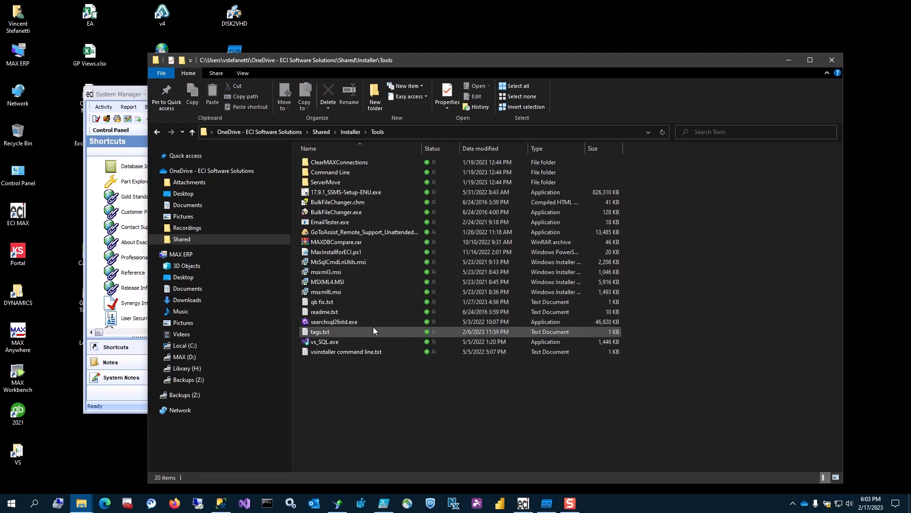
pyautogui.doubleClick(332, 214)
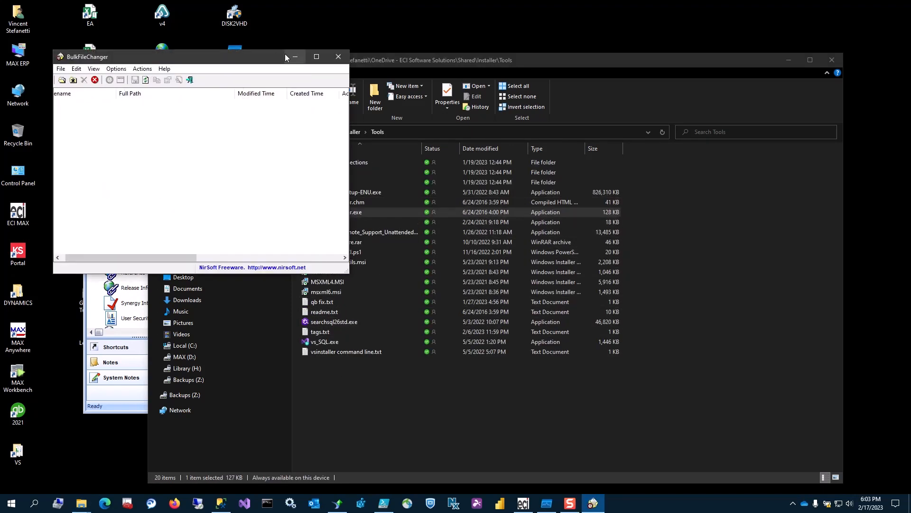
pyautogui.moveTo(261, 59); pyautogui.dragTo(466, 105)
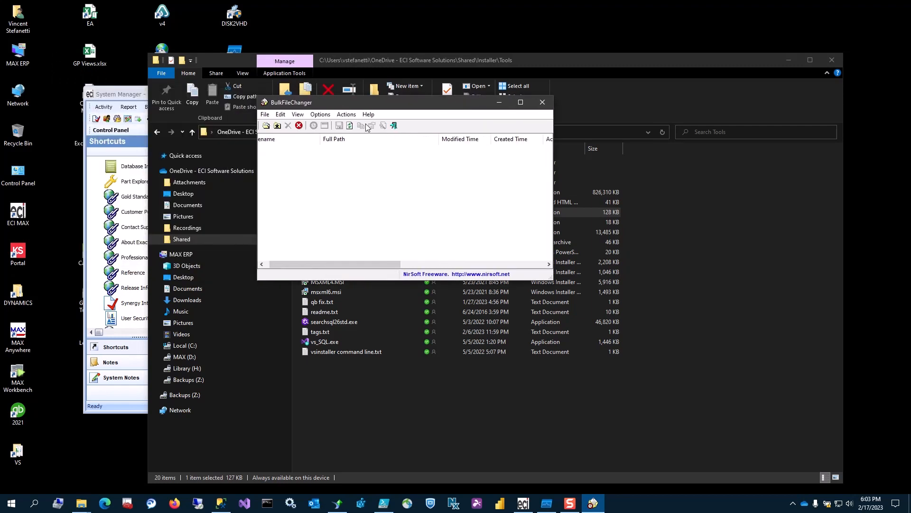
# Step: Add all .rpt files from D:\eciShared\RMServer\NET\UPDATES\CustomReports to the BulkFileChanger list
pyautogui.click(268, 127)
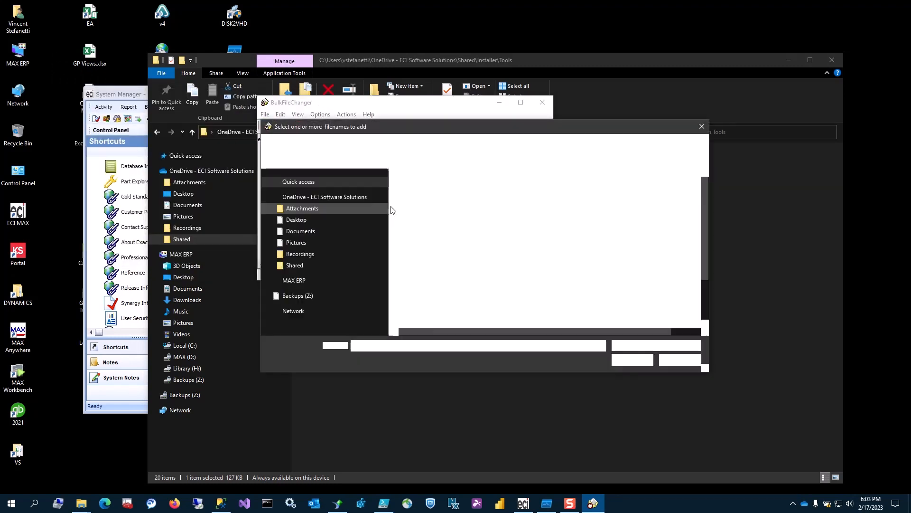
pyautogui.click(305, 307)
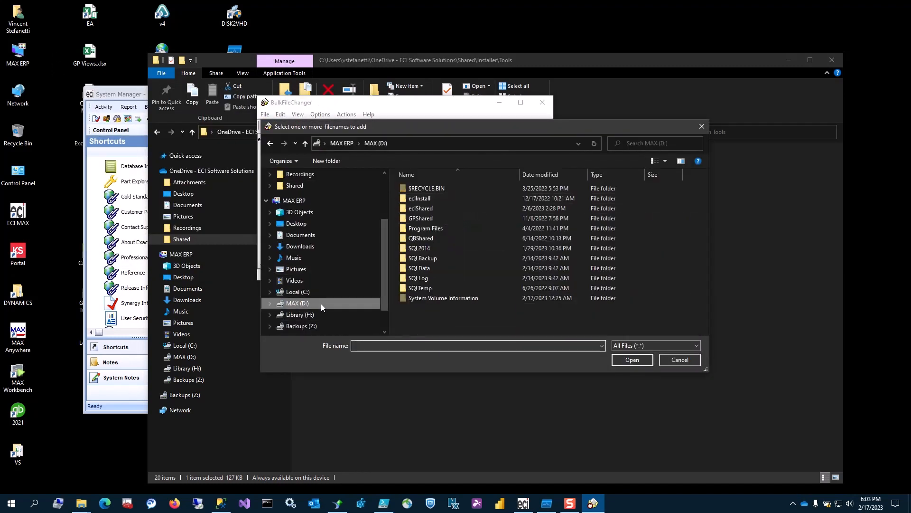
pyautogui.doubleClick(430, 210)
pyautogui.doubleClick(422, 251)
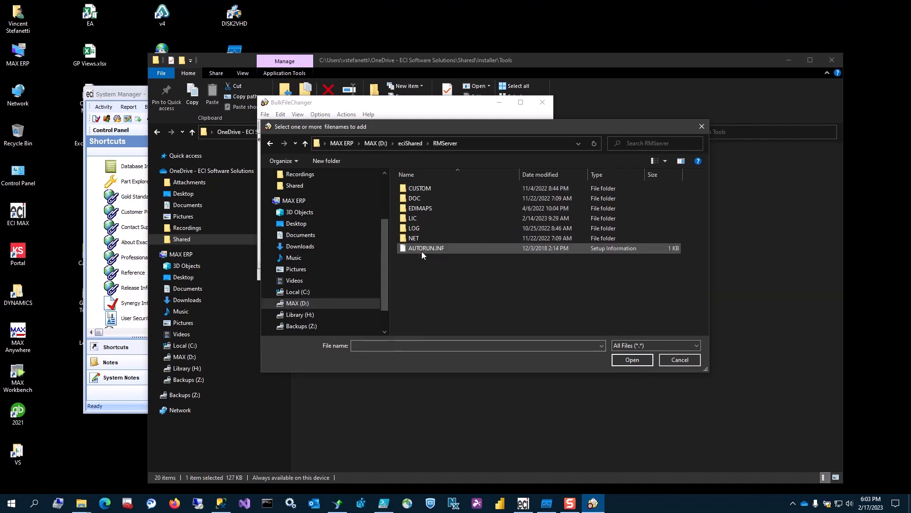
pyautogui.doubleClick(424, 238)
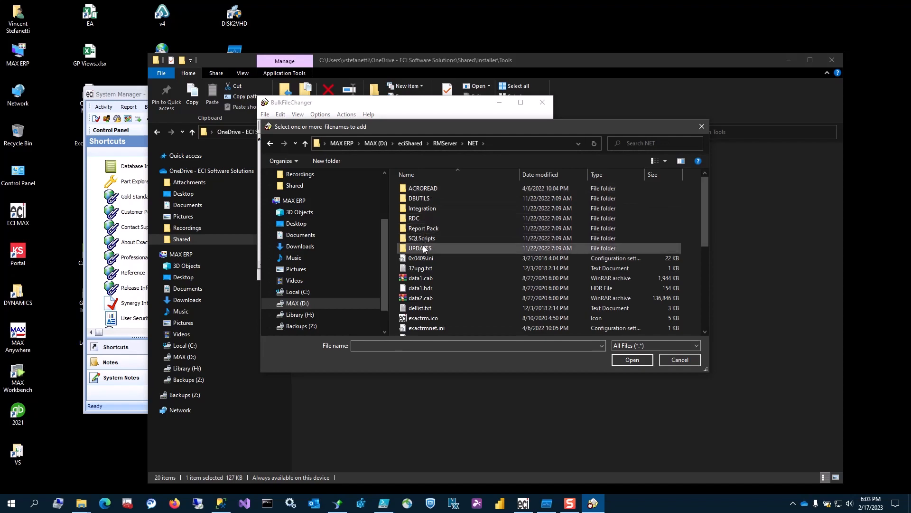
pyautogui.doubleClick(424, 248)
pyautogui.doubleClick(422, 188)
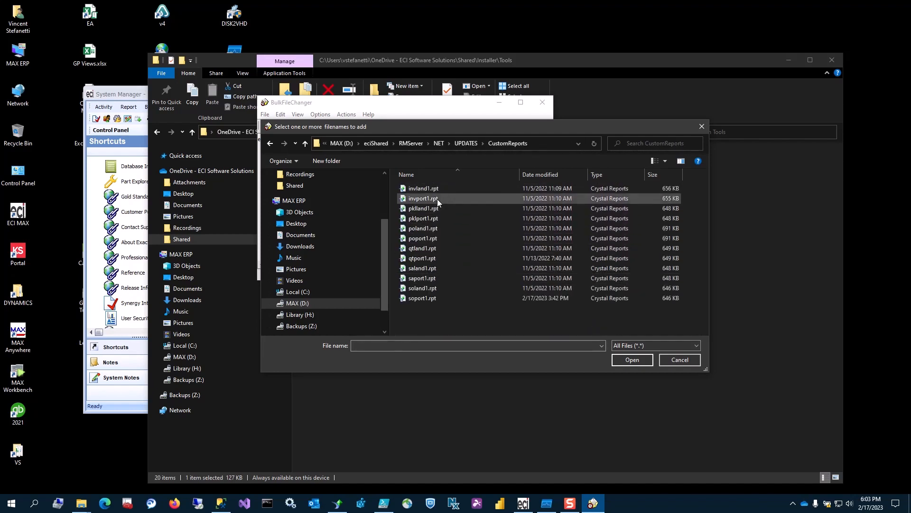
pyautogui.click(436, 190)
pyautogui.keyDown('shift'); pyautogui.click(424, 299); pyautogui.keyUp('shift')
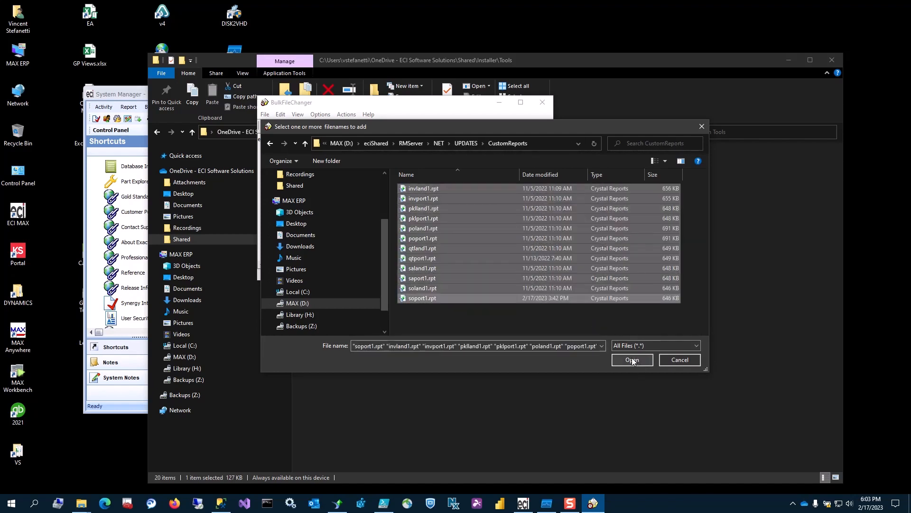
pyautogui.click(632, 360)
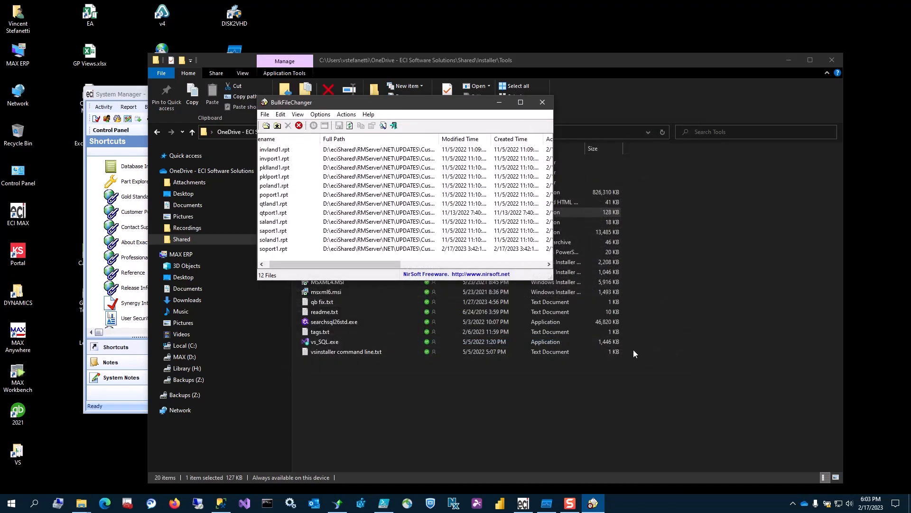
# Step: Apply 2/17/2023 as the created, modified and accessed date to all listed report files
pyautogui.click(280, 150)
pyautogui.hotkey('ctrl', 'a')
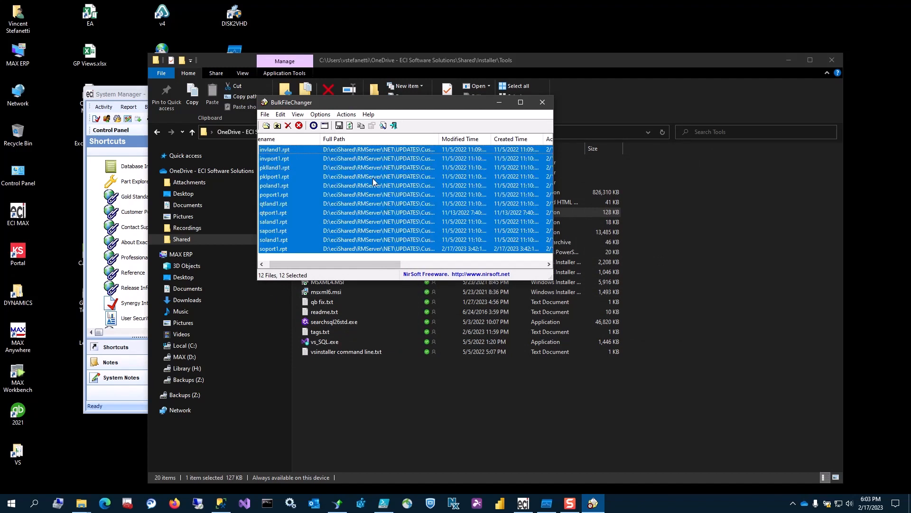
pyautogui.click(314, 126)
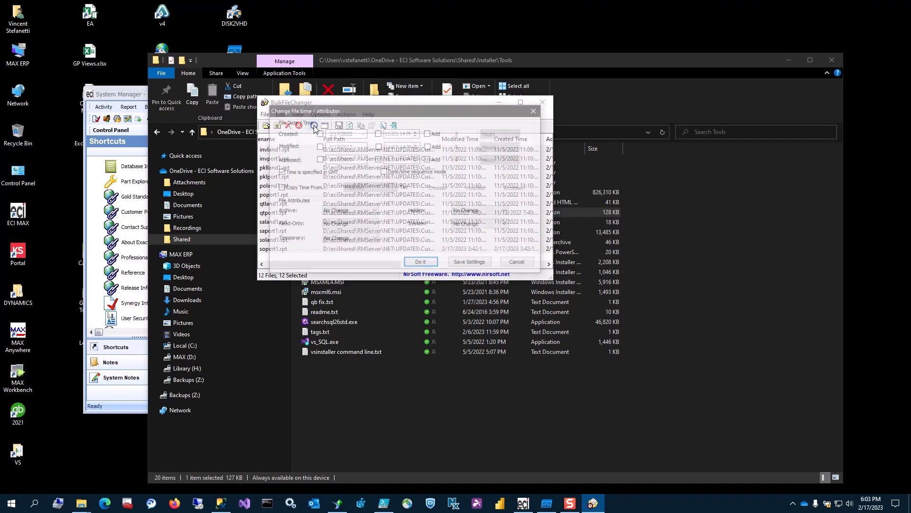
pyautogui.click(319, 133)
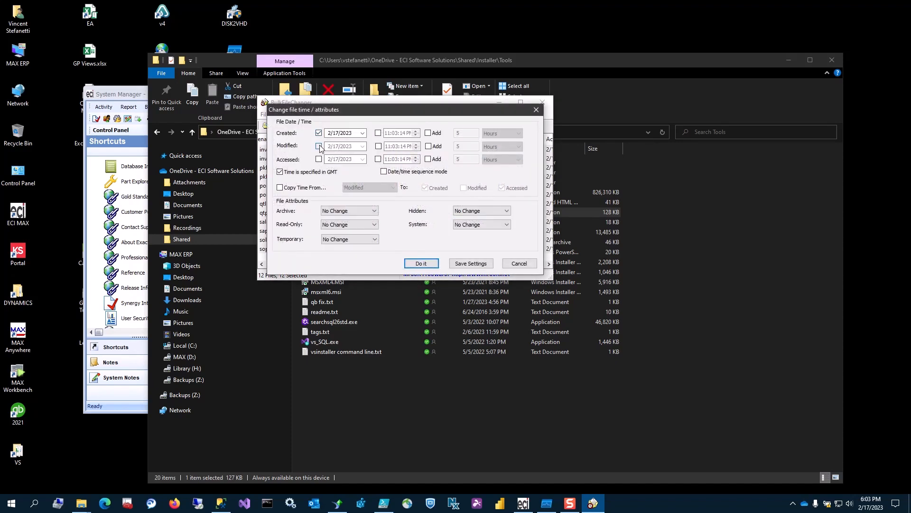
pyautogui.click(319, 146)
pyautogui.click(427, 266)
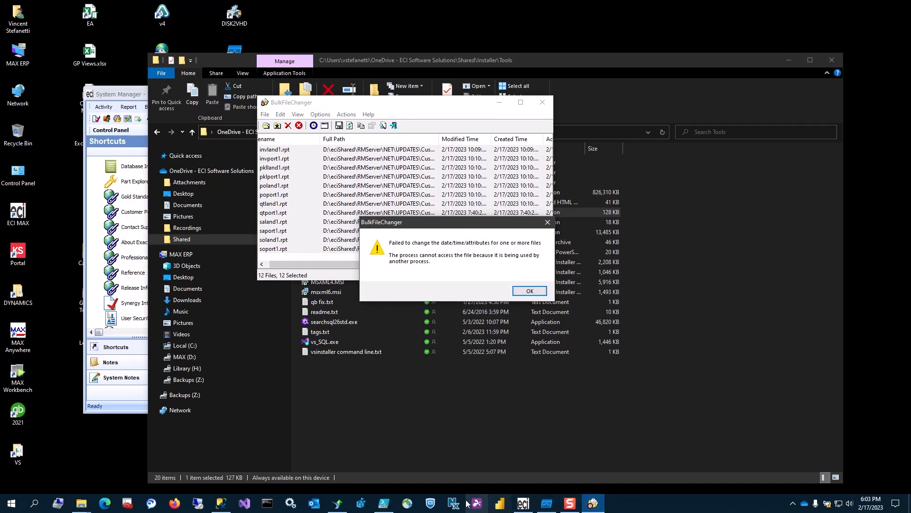
# Step: Close soport1.rpt together with SAP Crystal Reports and reapply the 2/17/2023 dates to all listed reports, exiting BulkFileChanger when done
pyautogui.click(334, 503)
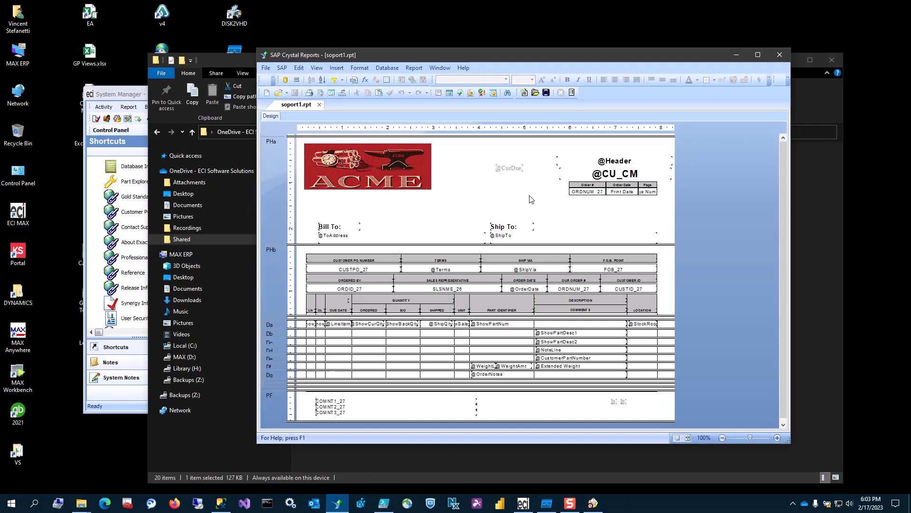
pyautogui.click(780, 56)
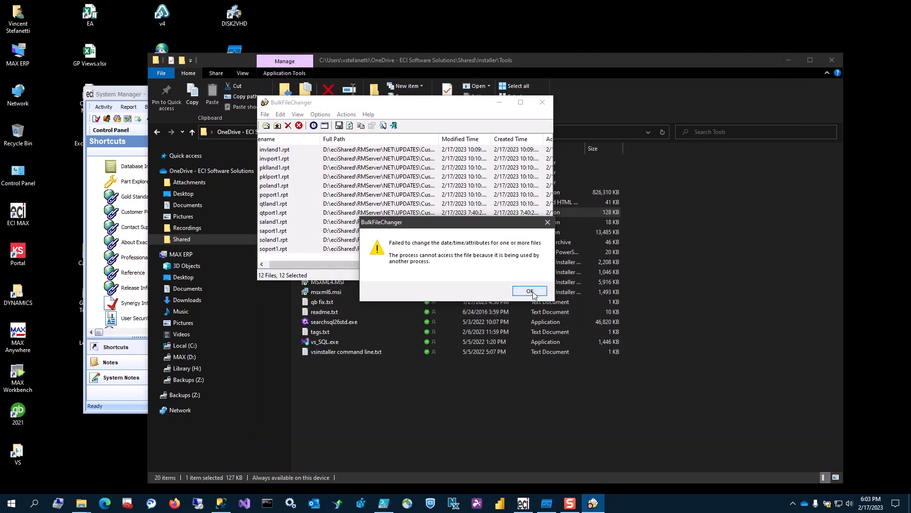
pyautogui.click(533, 289)
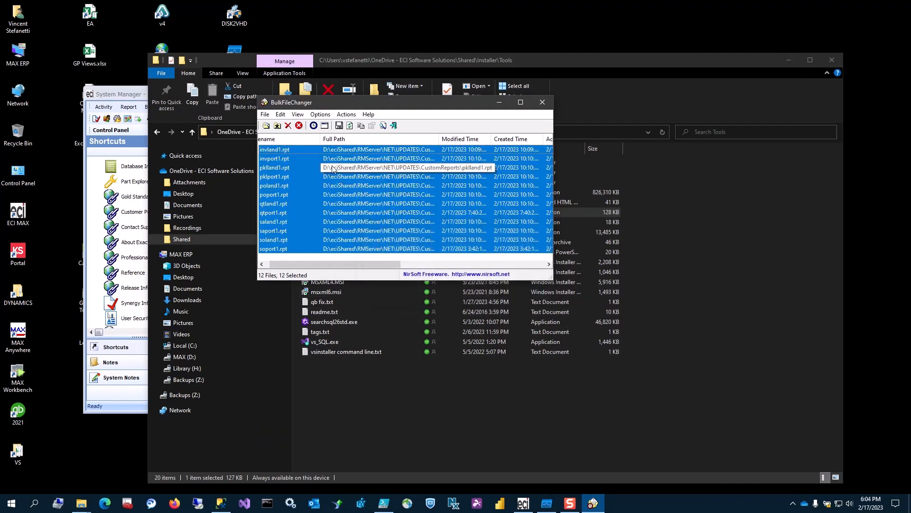
pyautogui.click(313, 125)
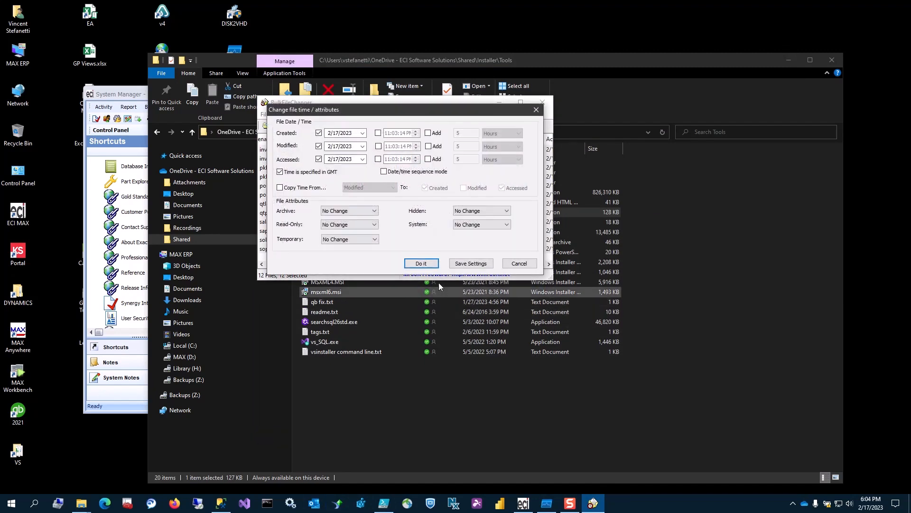
pyautogui.click(422, 263)
pyautogui.click(543, 104)
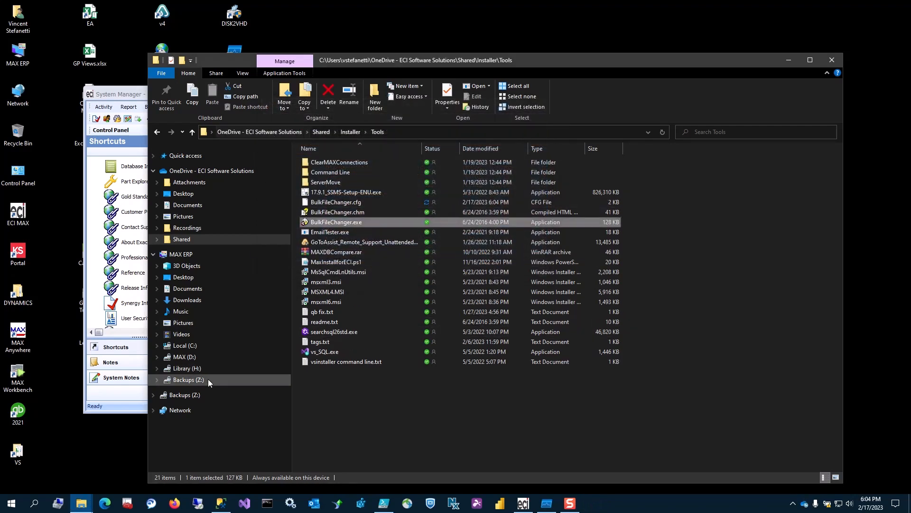
# Step: Open D:\eciShared\RMServer\NET\UPDATES\CustomReports and examine the modified dates of the custom report files
pyautogui.click(190, 357)
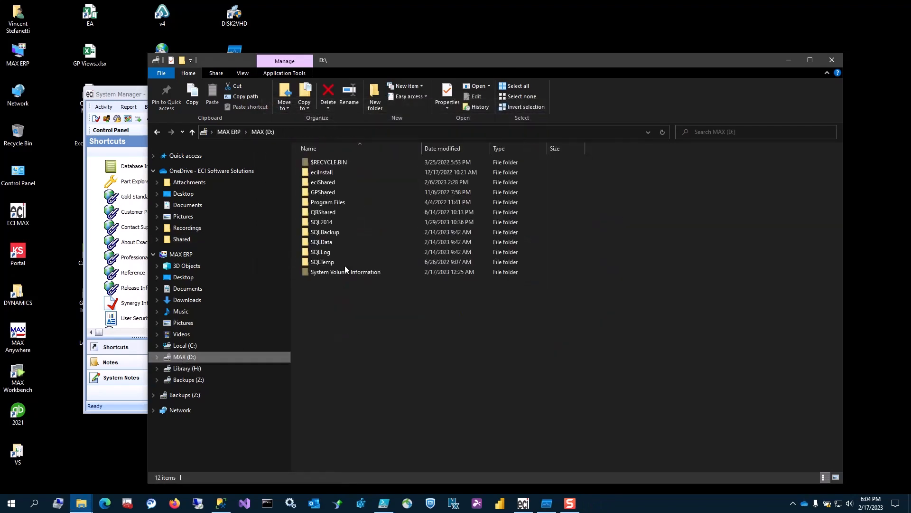
pyautogui.doubleClick(330, 182)
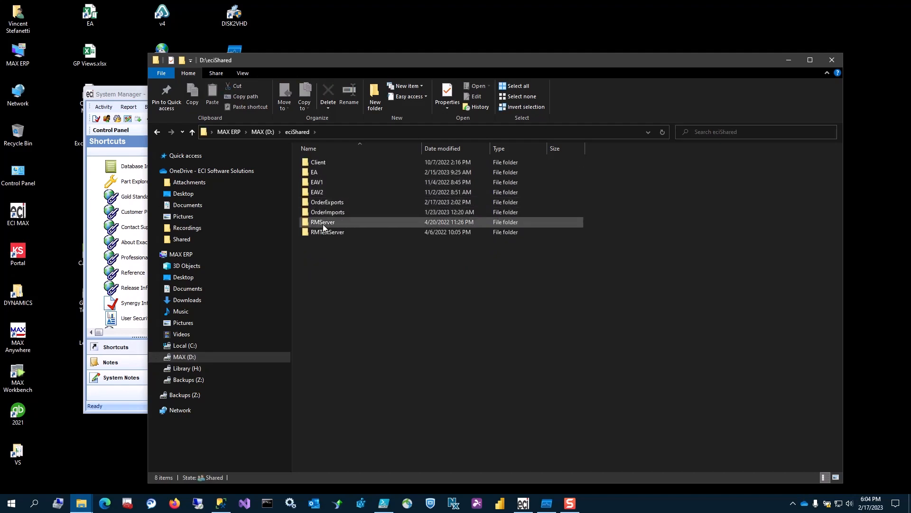
pyautogui.doubleClick(323, 224)
pyautogui.doubleClick(321, 212)
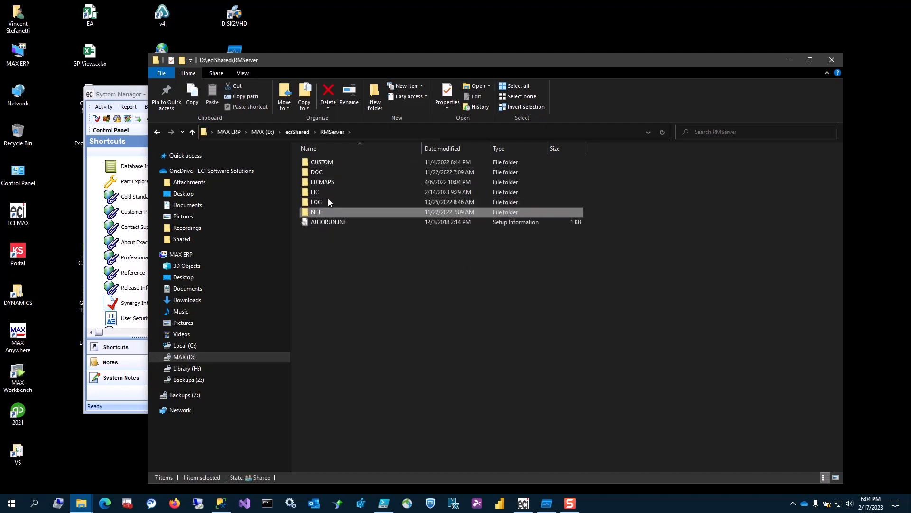
pyautogui.doubleClick(327, 212)
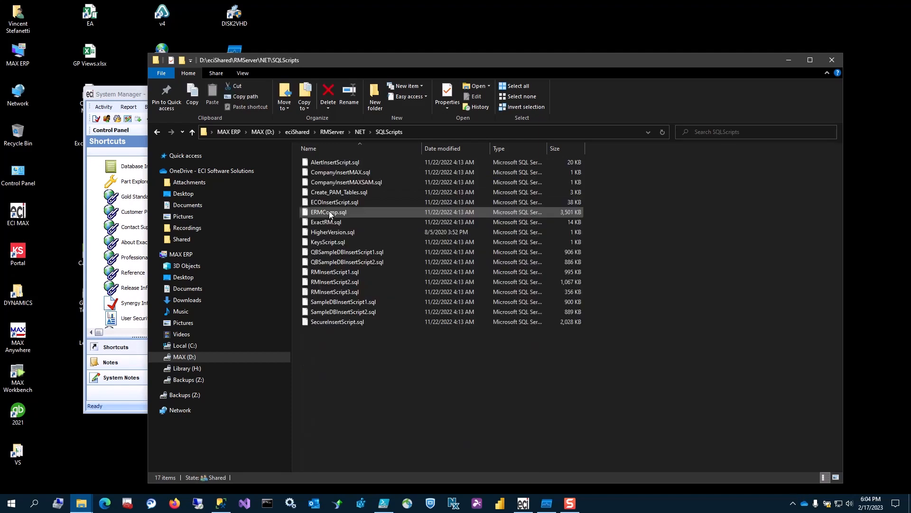
pyautogui.click(360, 131)
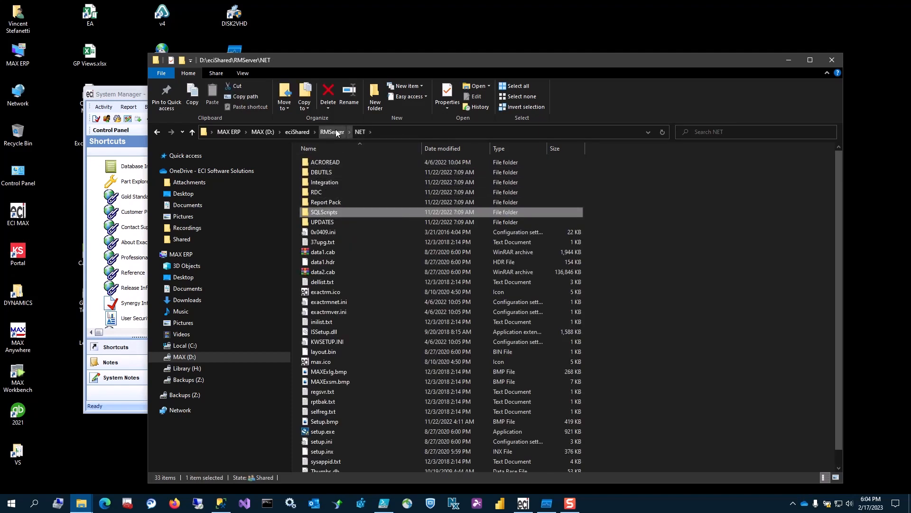
pyautogui.doubleClick(323, 224)
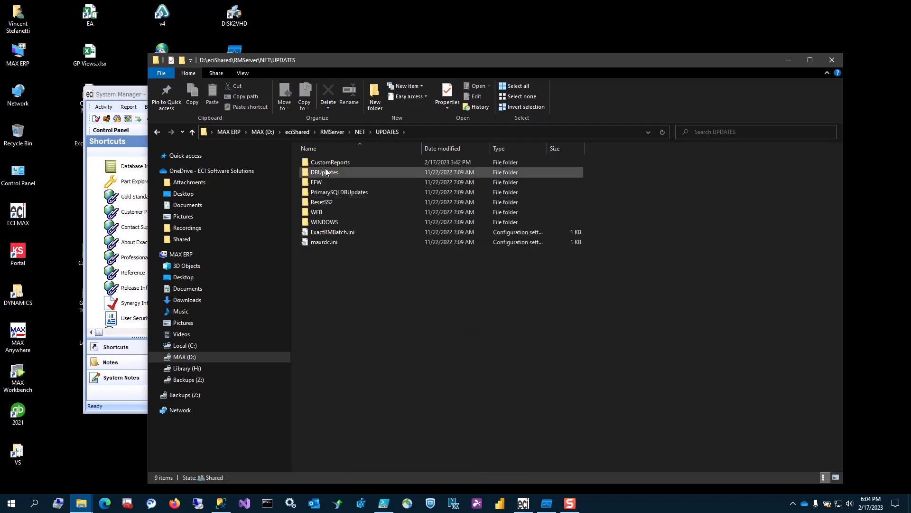
pyautogui.doubleClick(326, 165)
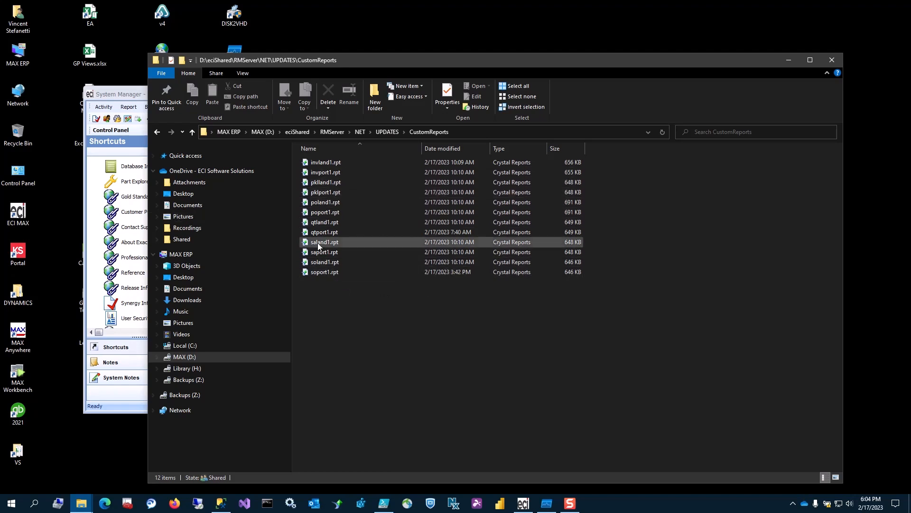
# Step: Move the CustomReports window clear of the MAX System Manager and close System Manager
pyautogui.moveTo(407, 60); pyautogui.dragTo(456, 34)
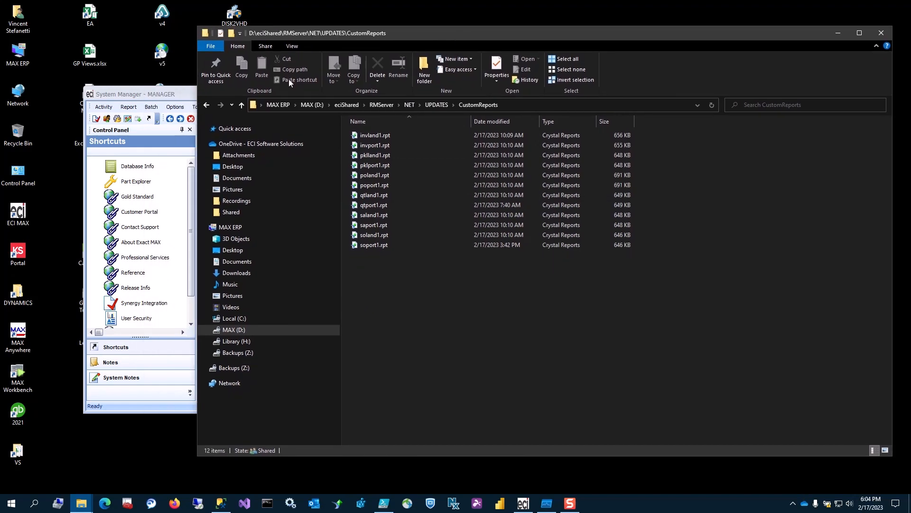
pyautogui.click(137, 94)
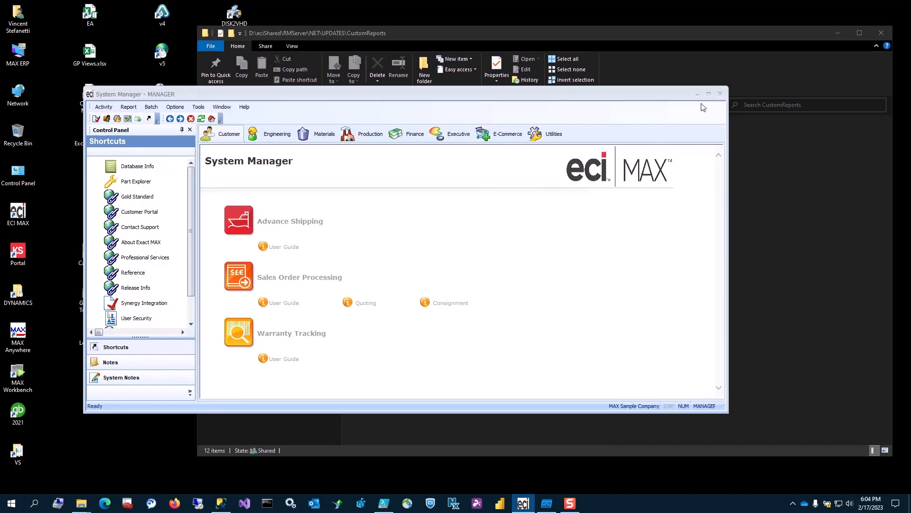
pyautogui.click(719, 94)
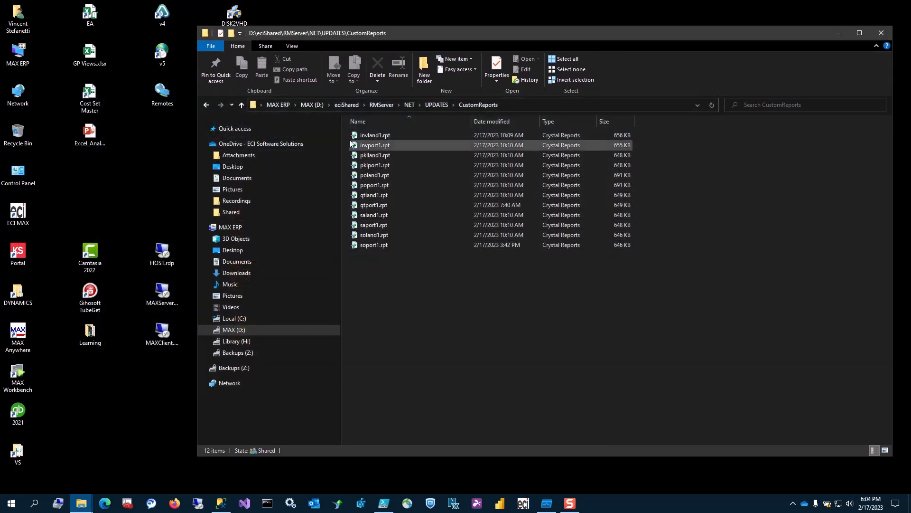
# Step: Search the C:\EXACT\RMCLIENT\EFW folder for *1.rpt files
pyautogui.click(236, 318)
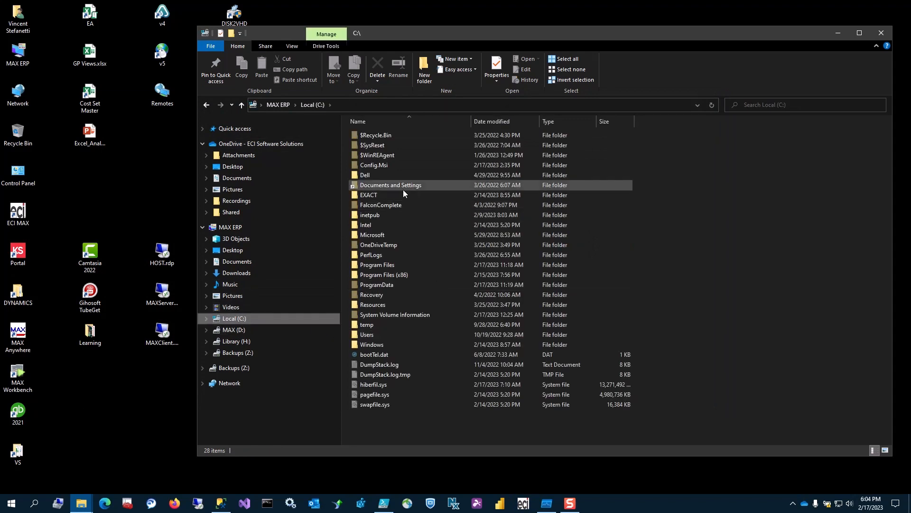
pyautogui.doubleClick(366, 196)
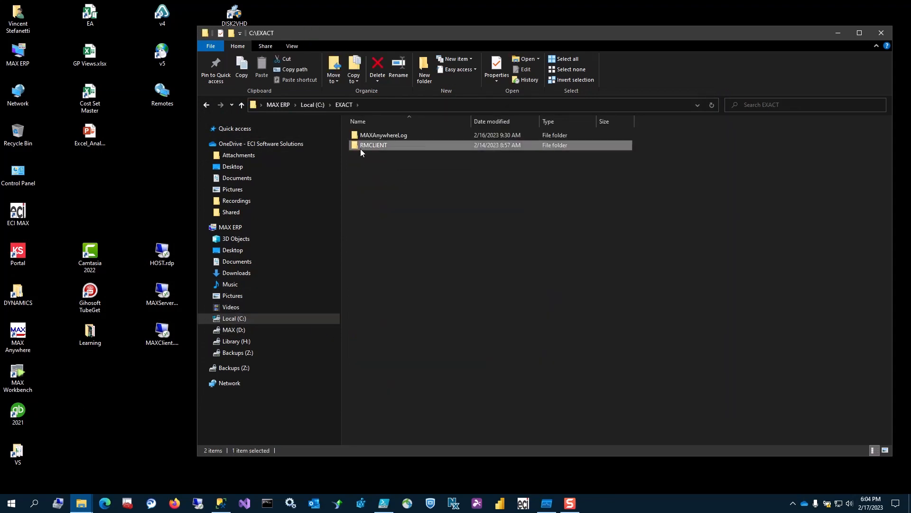
pyautogui.doubleClick(363, 146)
pyautogui.doubleClick(365, 135)
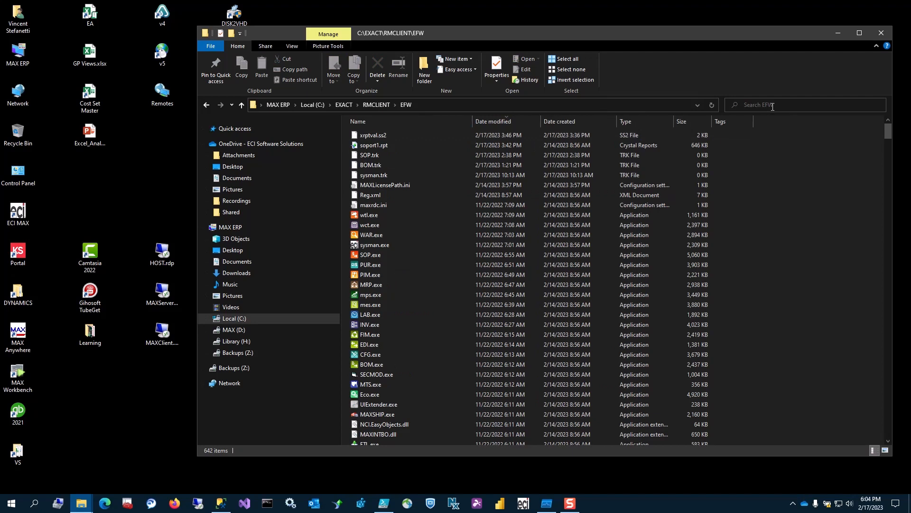
pyautogui.write('*')
pyautogui.press('Return')
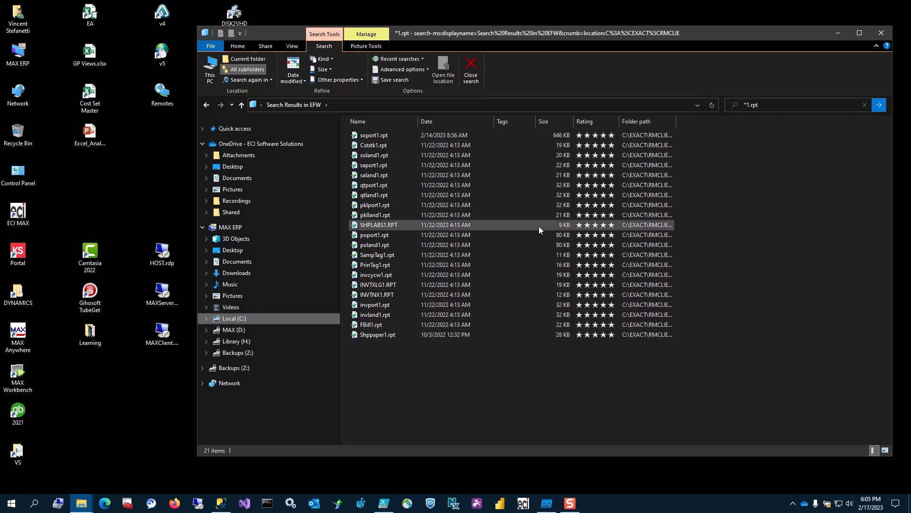
# Step: Show the Date created and Date modified columns in the EFW search results and place Date modified directly after Name
pyautogui.rightClick(457, 123)
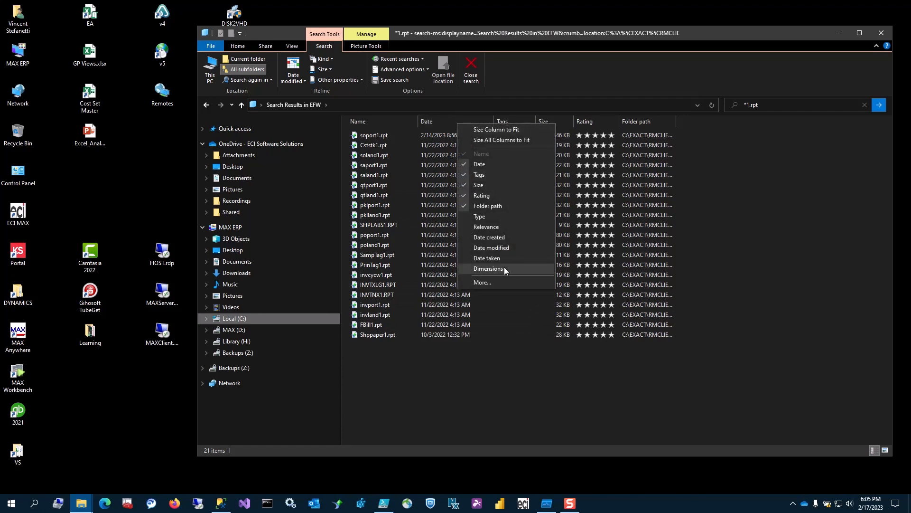
pyautogui.click(486, 238)
pyautogui.rightClick(468, 125)
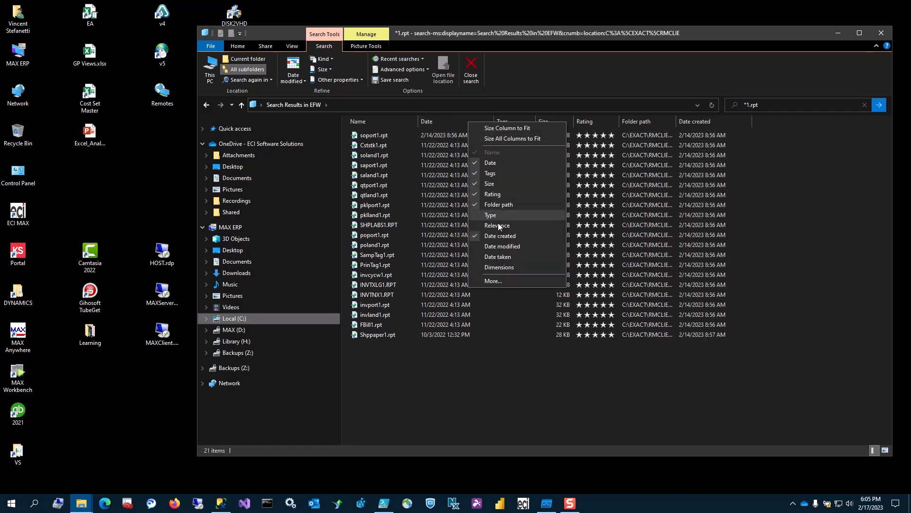
pyautogui.click(497, 247)
pyautogui.moveTo(759, 125); pyautogui.dragTo(439, 123)
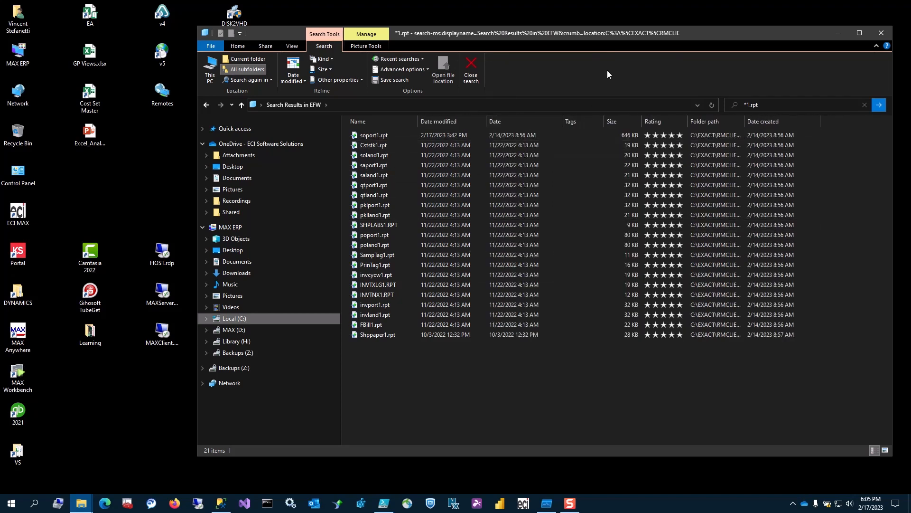
# Step: Reposition the search results window, relaunch ECI MAX and log in to MAX Sample Company as MANAGER with the account password
pyautogui.moveTo(699, 30); pyautogui.dragTo(563, 58)
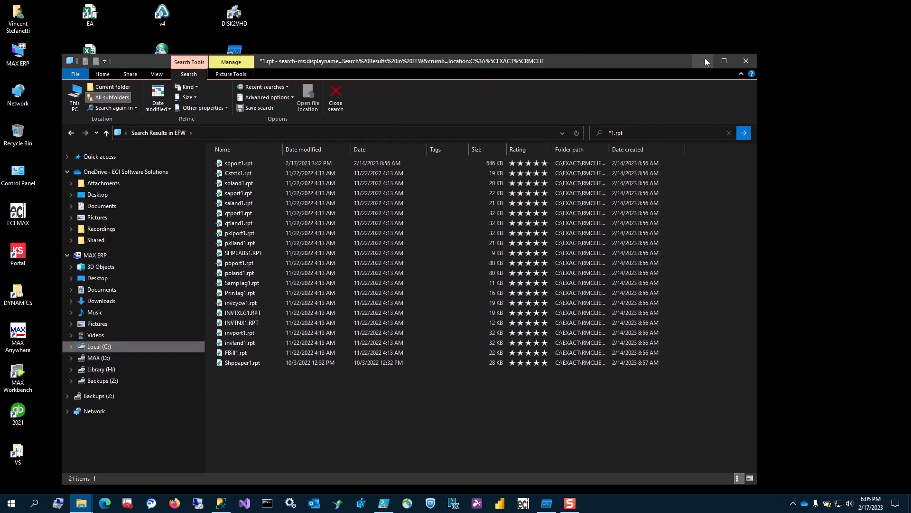
pyautogui.moveTo(666, 66); pyautogui.dragTo(620, 40)
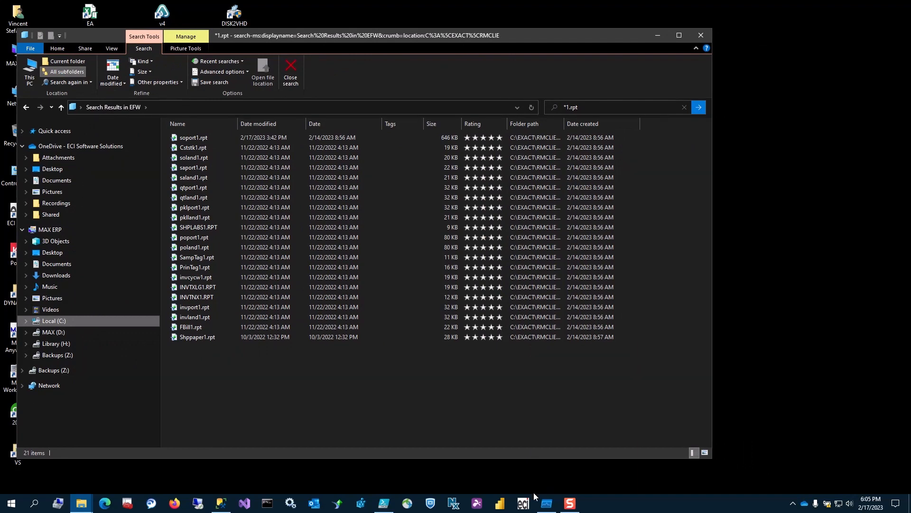
pyautogui.click(524, 502)
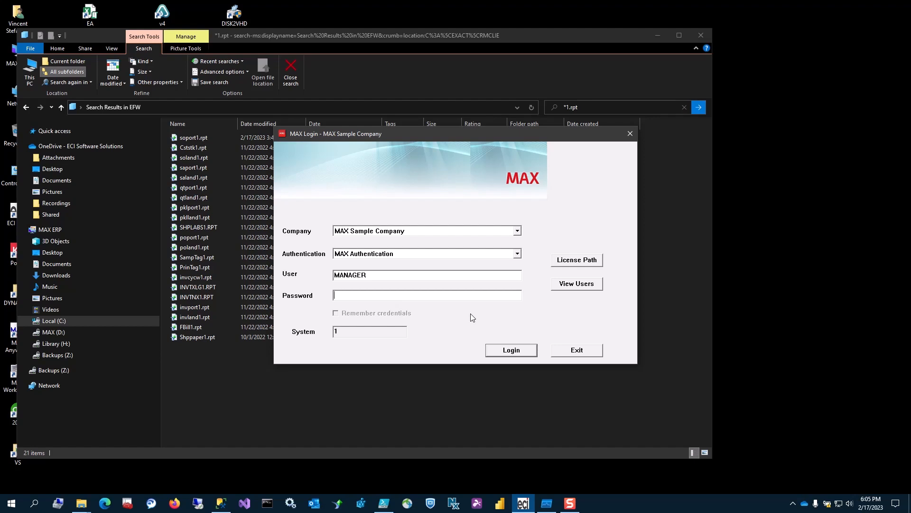
pyautogui.press('capslock')
pyautogui.press('capslock')
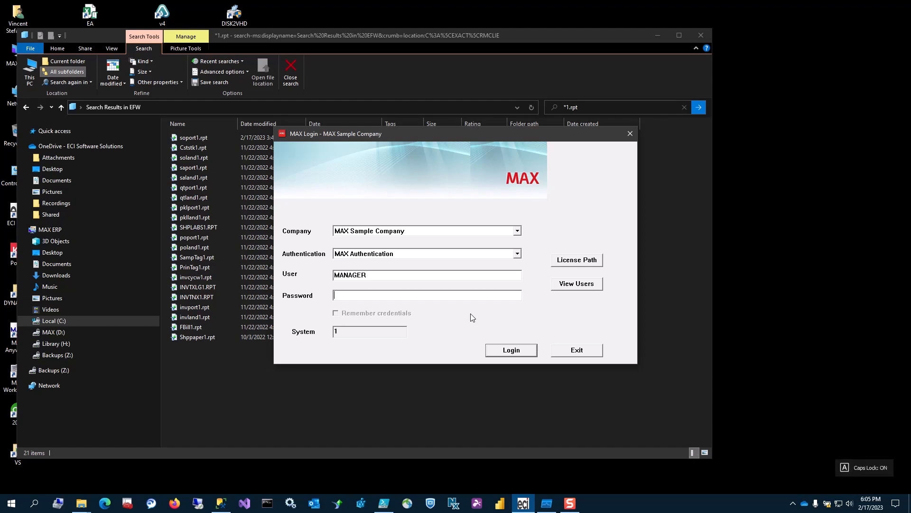
pyautogui.write('max*****')
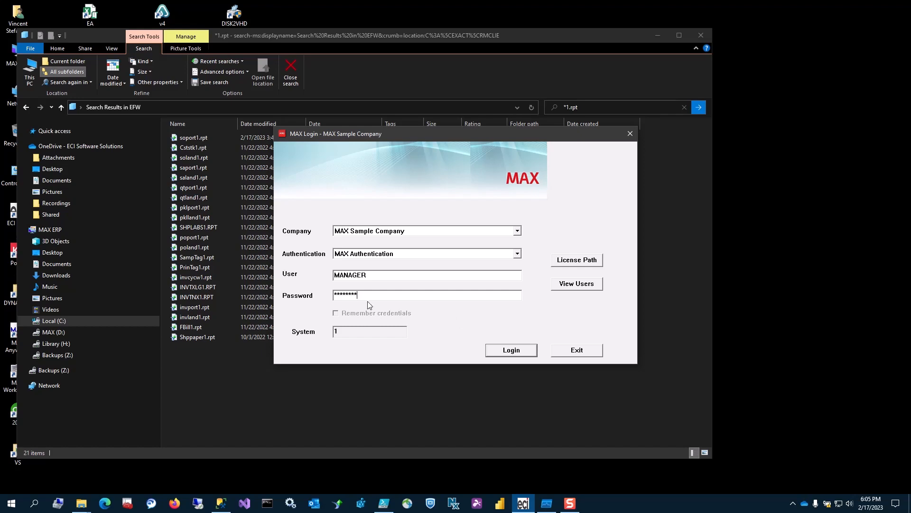
pyautogui.click(508, 355)
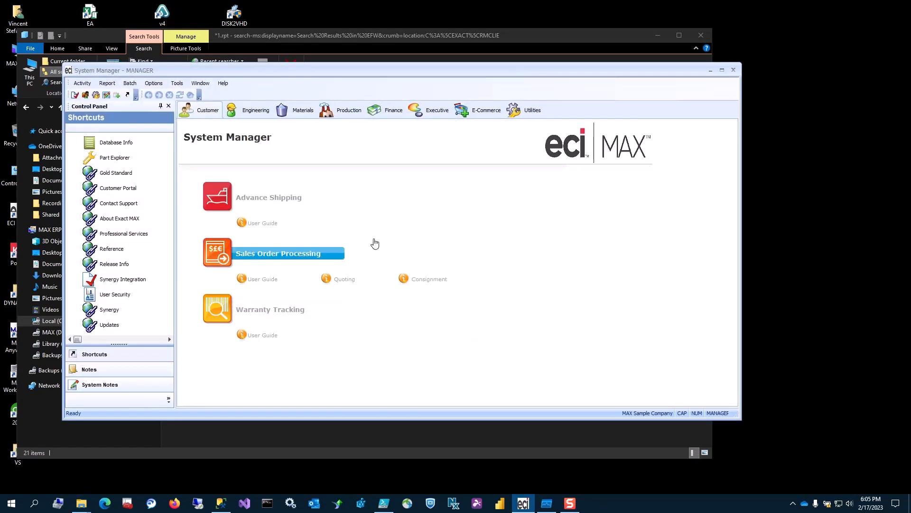
# Step: Select soland1.rpt through invport1.rpt in the EFW search results to check their modified dates, closing the results window when done
pyautogui.click(444, 48)
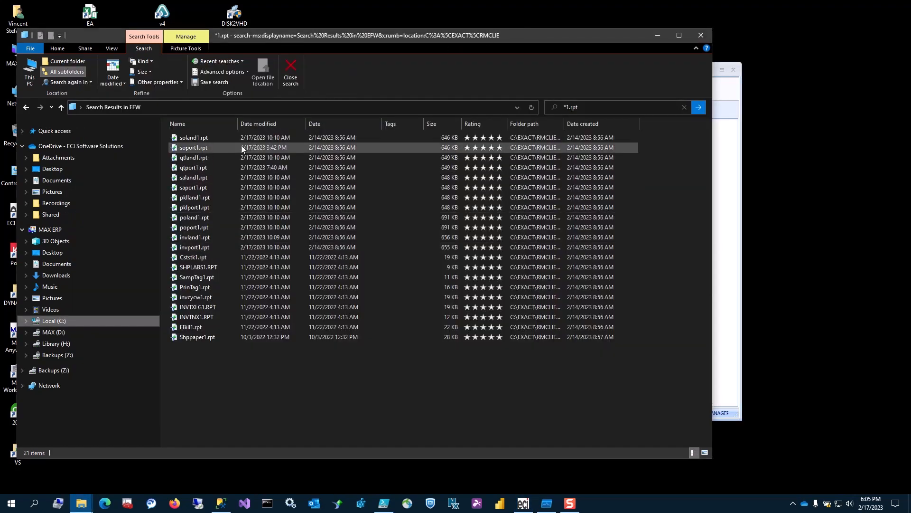
pyautogui.click(203, 139)
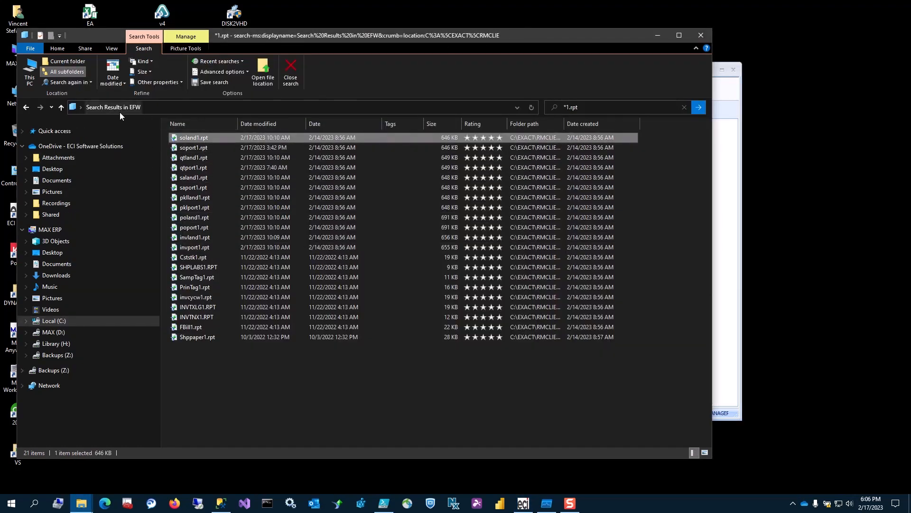
pyautogui.keyDown('shift'); pyautogui.click(201, 247); pyautogui.keyUp('shift')
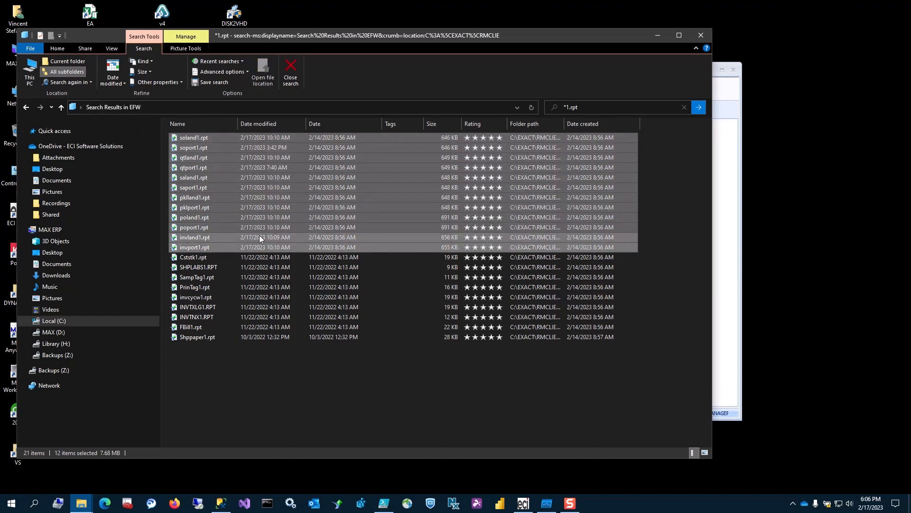
pyautogui.click(700, 36)
pyautogui.moveTo(426, 72); pyautogui.dragTo(485, 61)
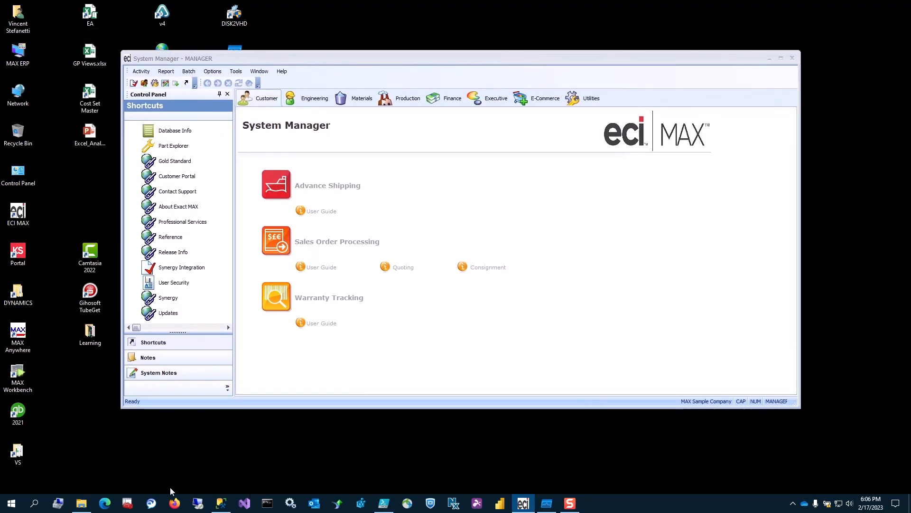
# Step: Return to the remaining File Explorer window and open D:\eciShared\RMServer\NET\UPDATES\CustomReports to review the server's custom forms
pyautogui.click(81, 503)
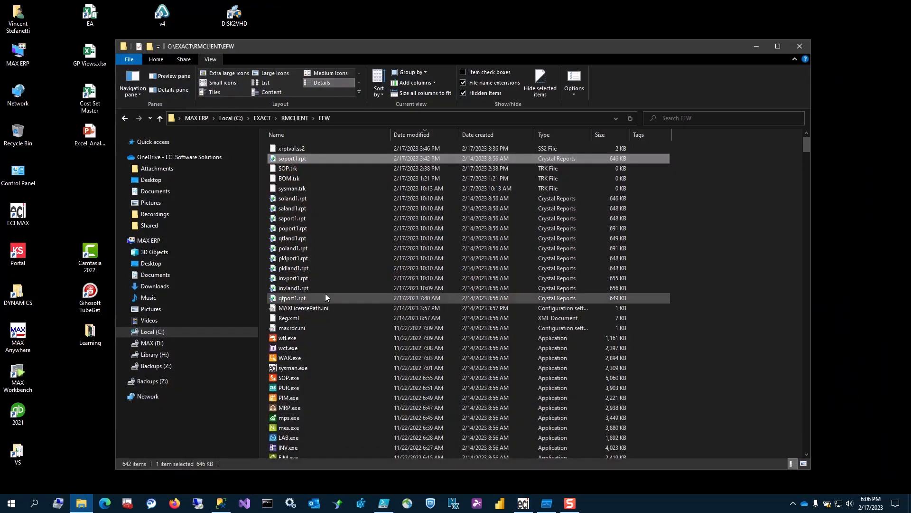
pyautogui.click(148, 344)
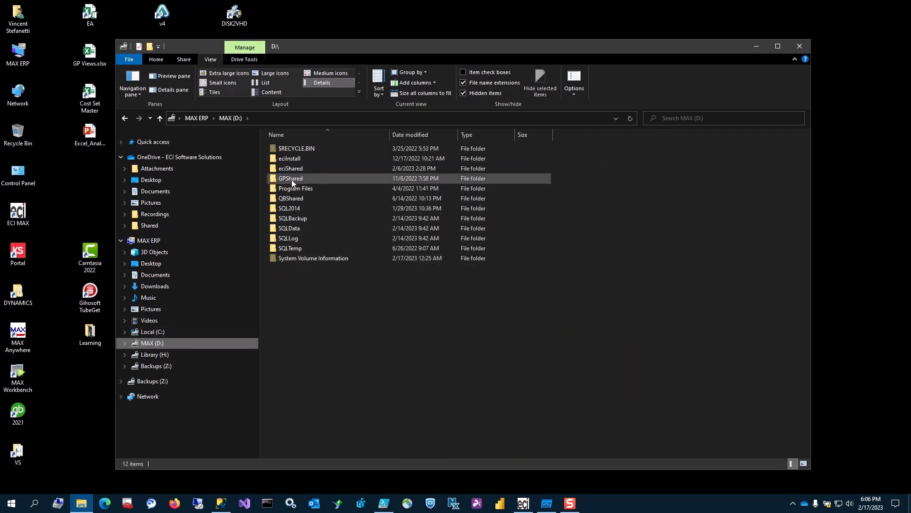
pyautogui.doubleClick(291, 166)
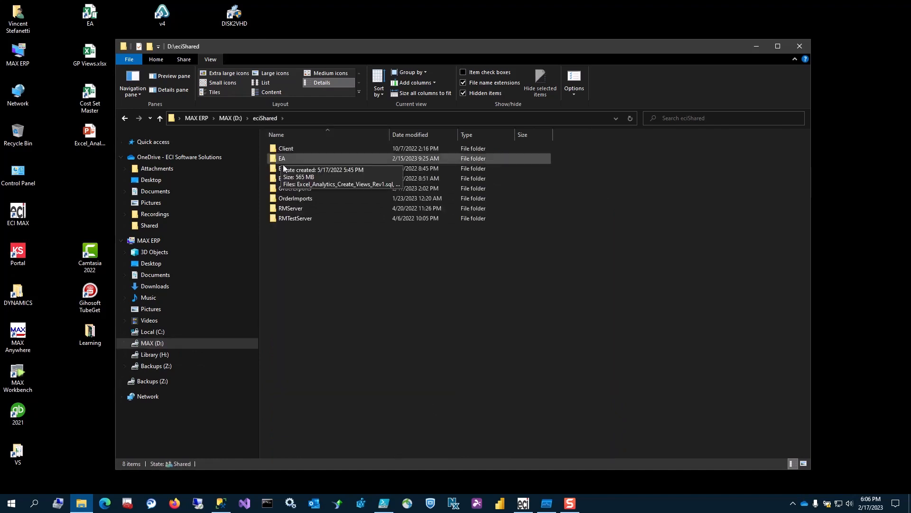
pyautogui.doubleClick(285, 209)
pyautogui.doubleClick(290, 201)
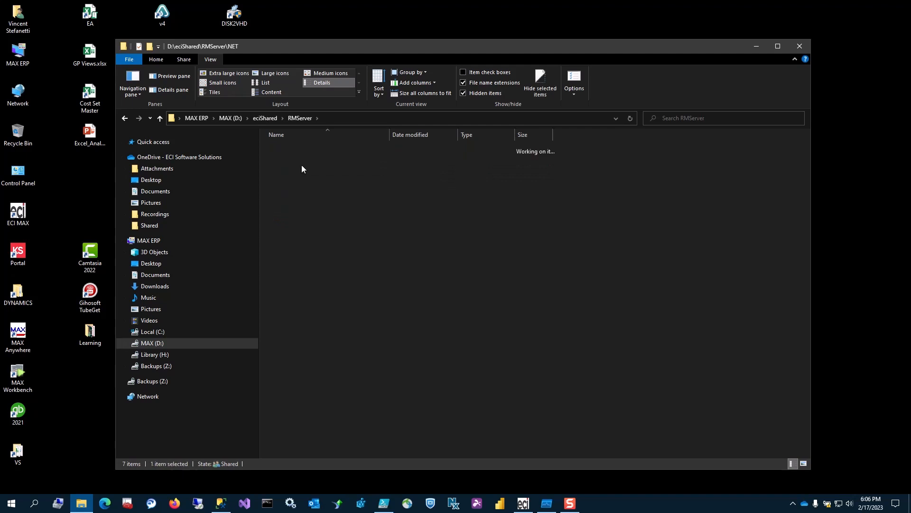
pyautogui.doubleClick(300, 209)
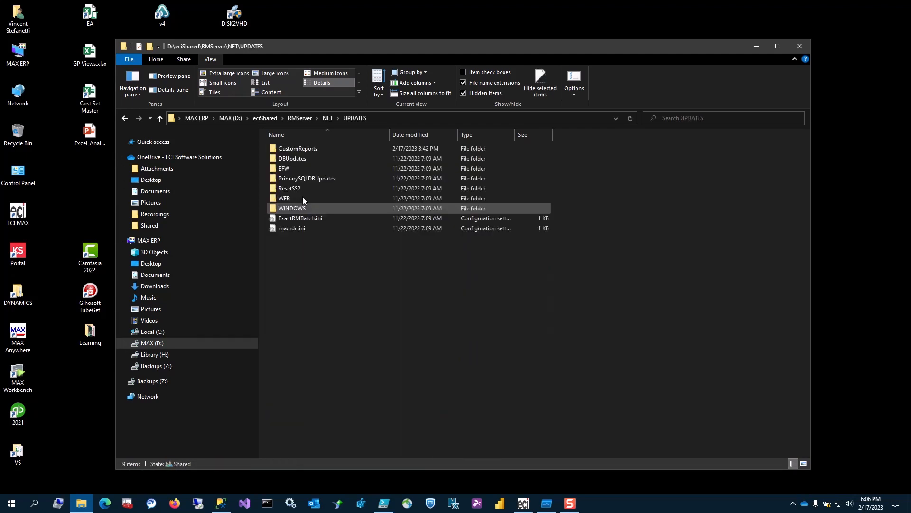
pyautogui.doubleClick(306, 149)
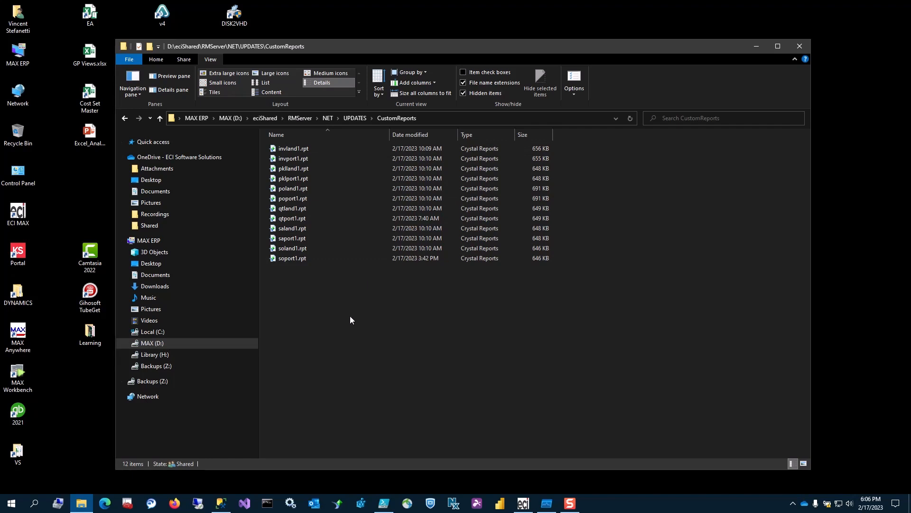
# Step: Go to the local C: drive and open the security settings in the EXACT folder's properties
pyautogui.click(162, 333)
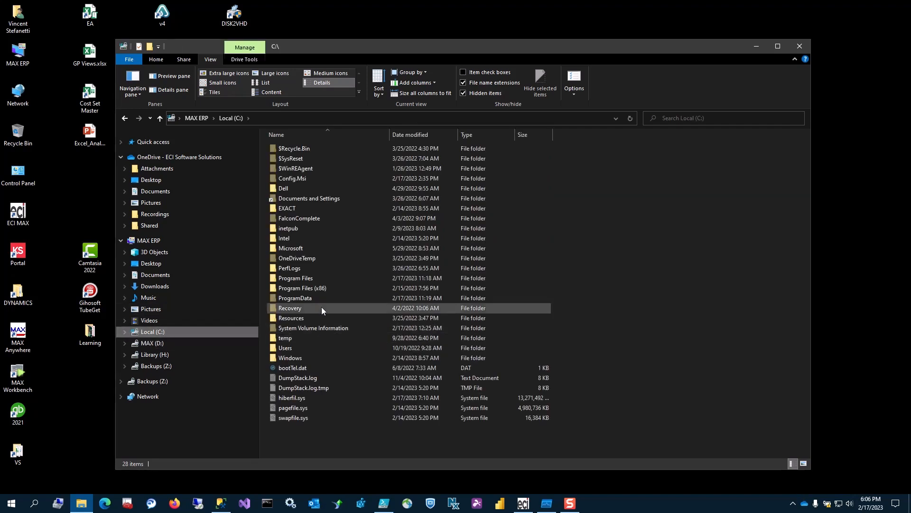
pyautogui.click(297, 207)
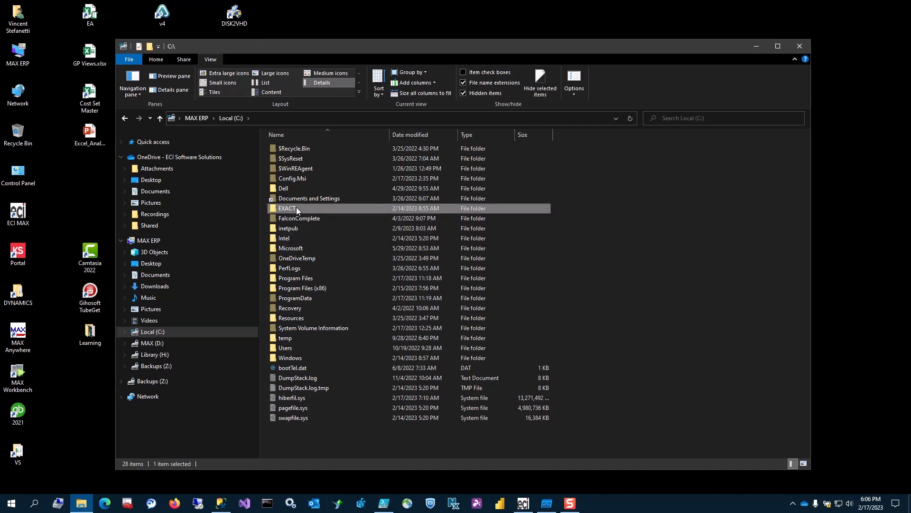
pyautogui.rightClick(296, 209)
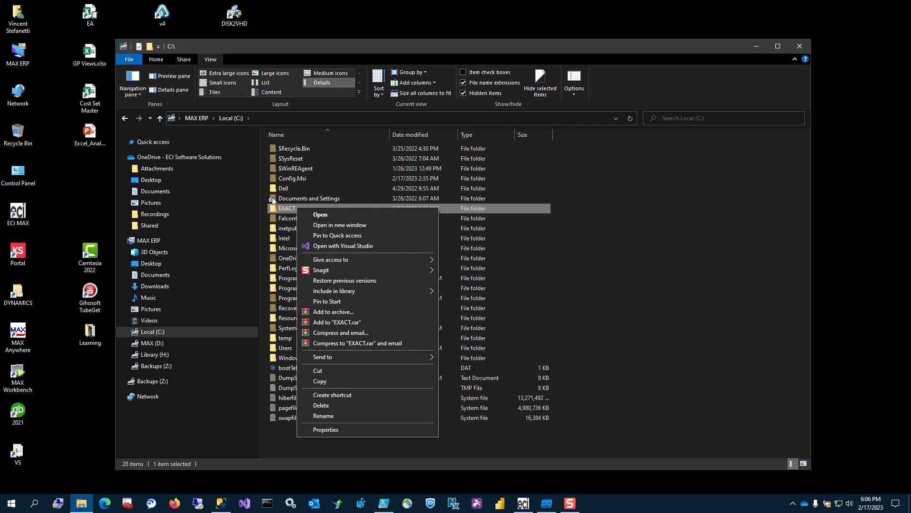
pyautogui.click(326, 430)
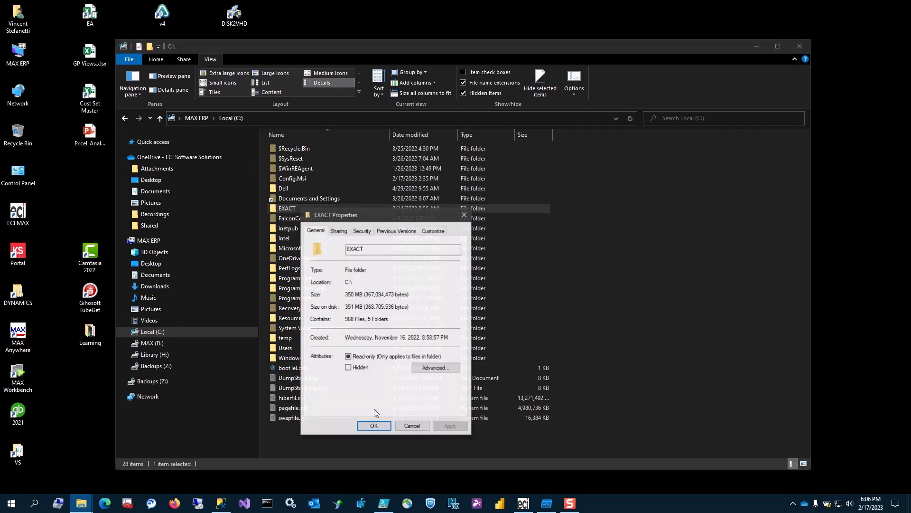
pyautogui.click(362, 231)
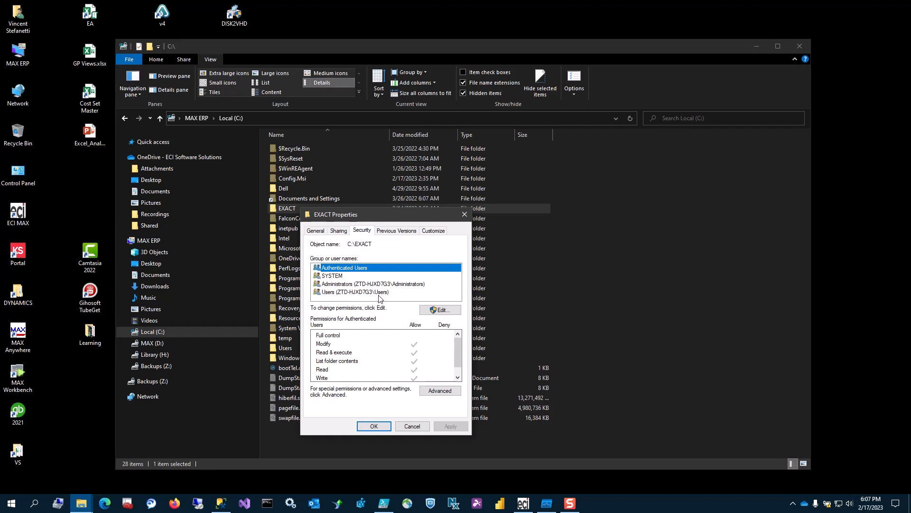
# Step: Edit the EXACT folder's permissions so the local Users group is allowed Modify, then accept the permissions and close the folder's properties
pyautogui.click(441, 311)
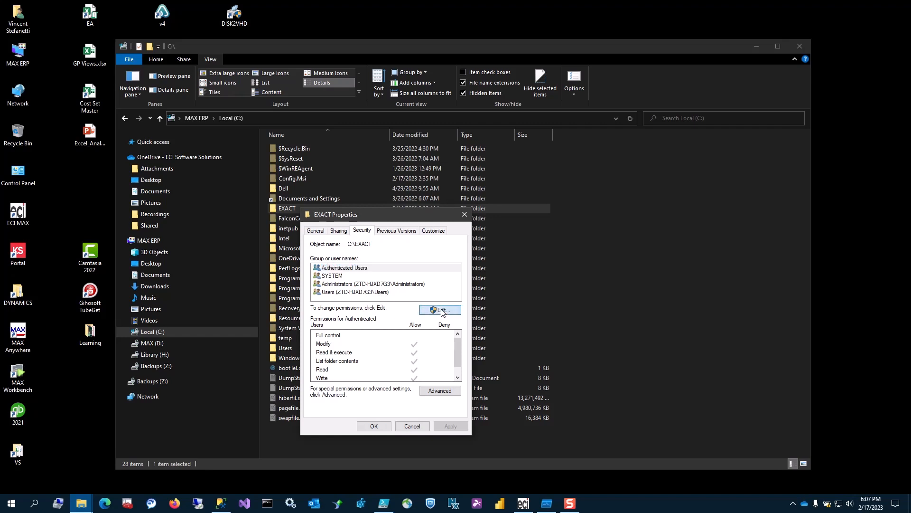
pyautogui.click(396, 329)
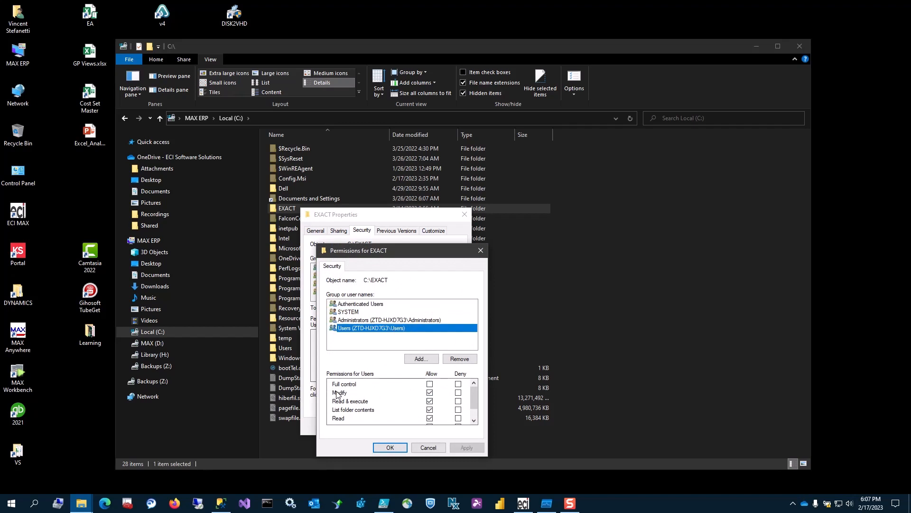
pyautogui.click(430, 393)
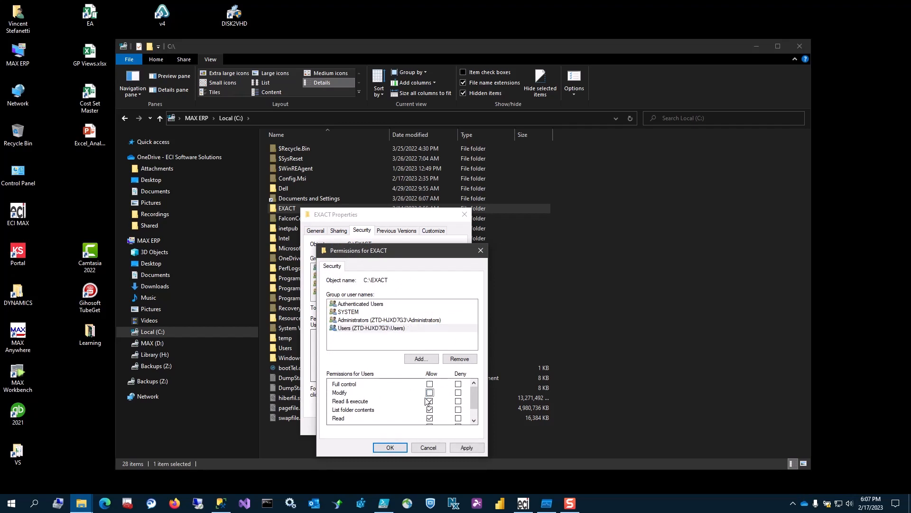
pyautogui.click(429, 392)
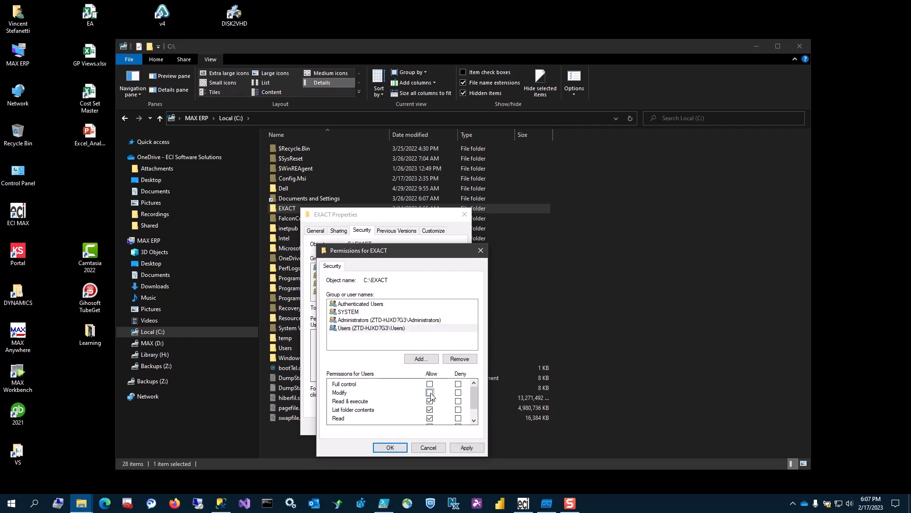
pyautogui.click(389, 448)
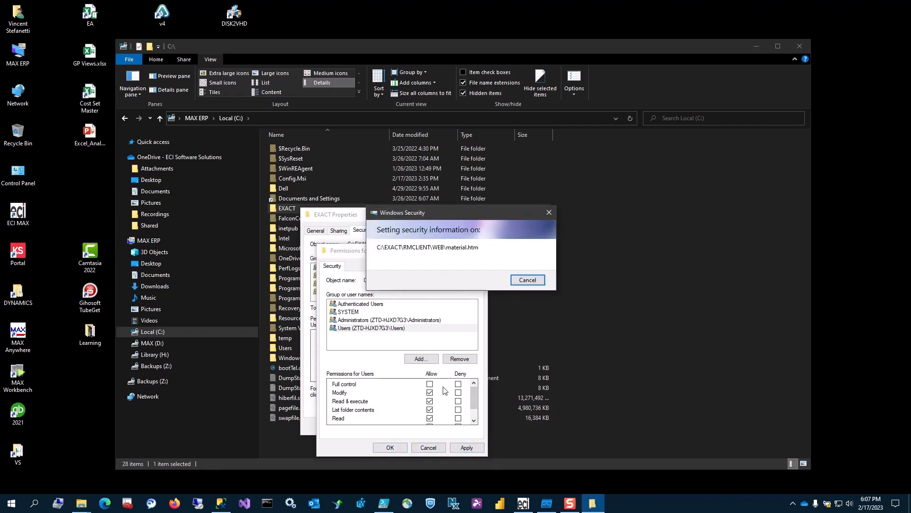
pyautogui.click(391, 449)
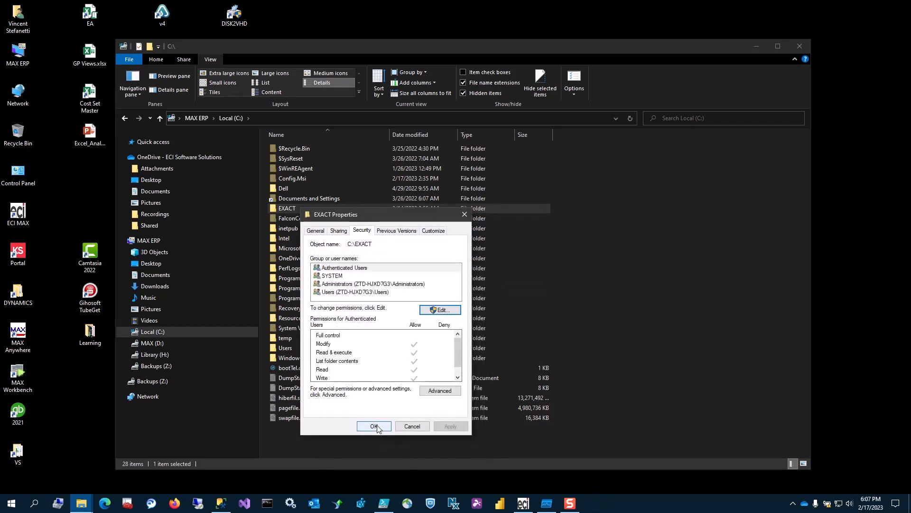
pyautogui.click(371, 426)
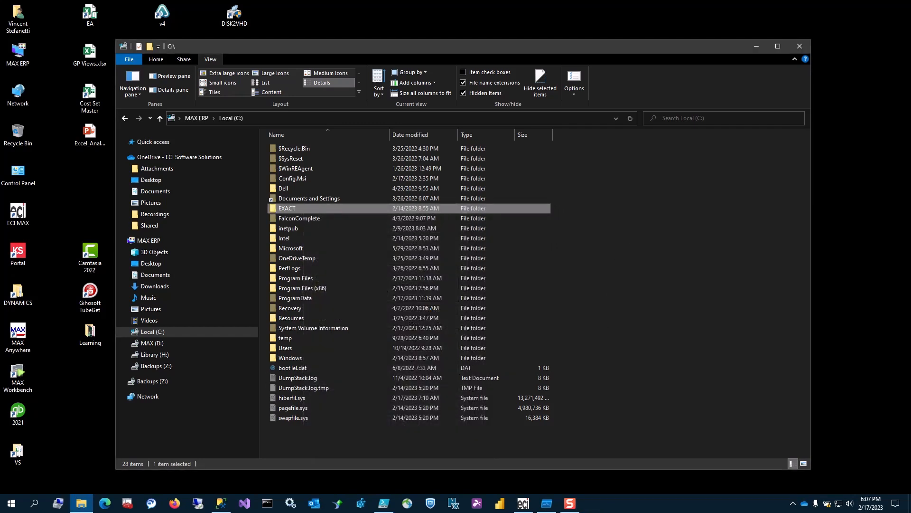